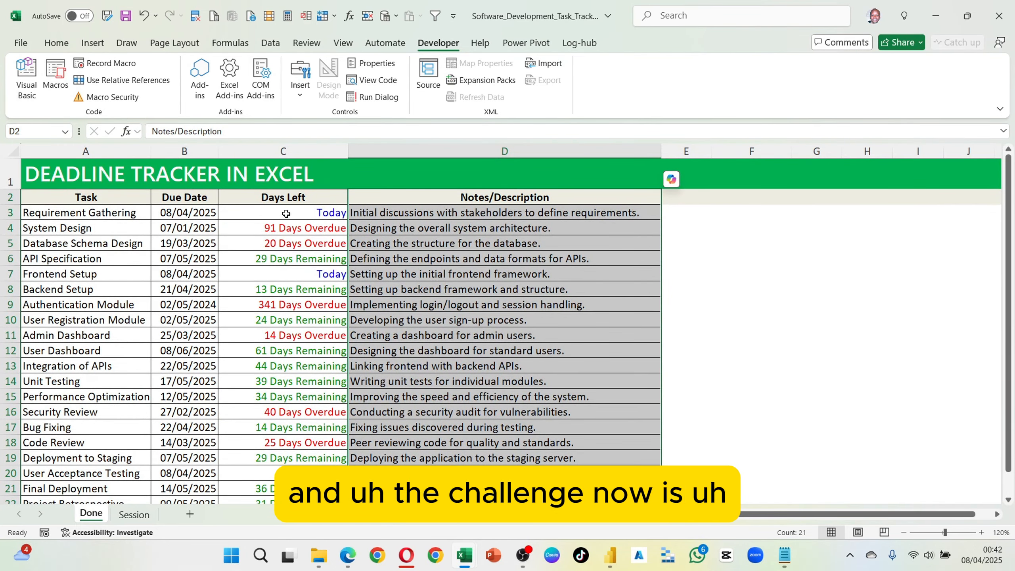
Step: Review the Days Left column on the Done sheet and inspect the formula in C3
left_click_drag(283, 197, 284, 501)
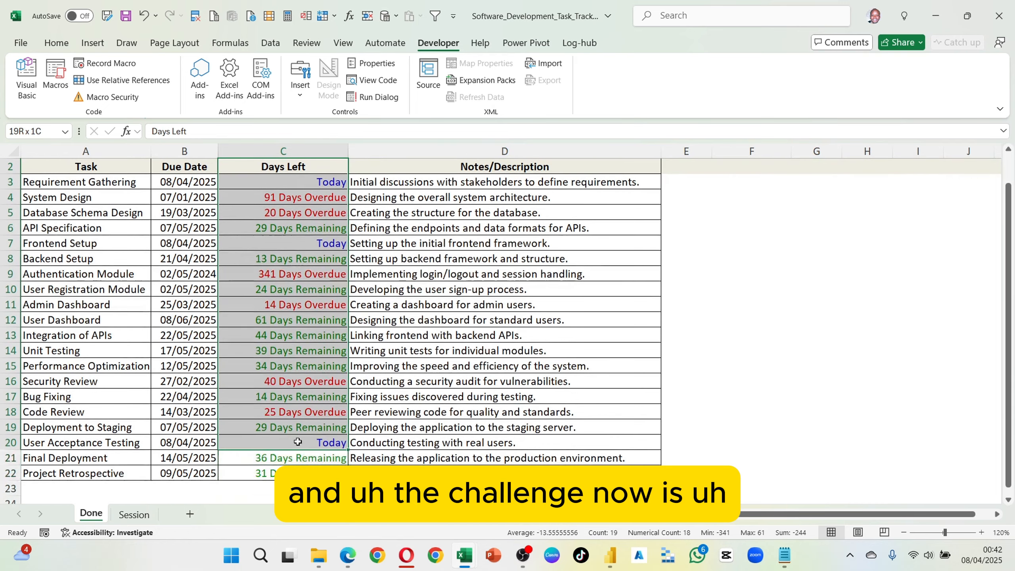
scroll(319, 236, "up", 1)
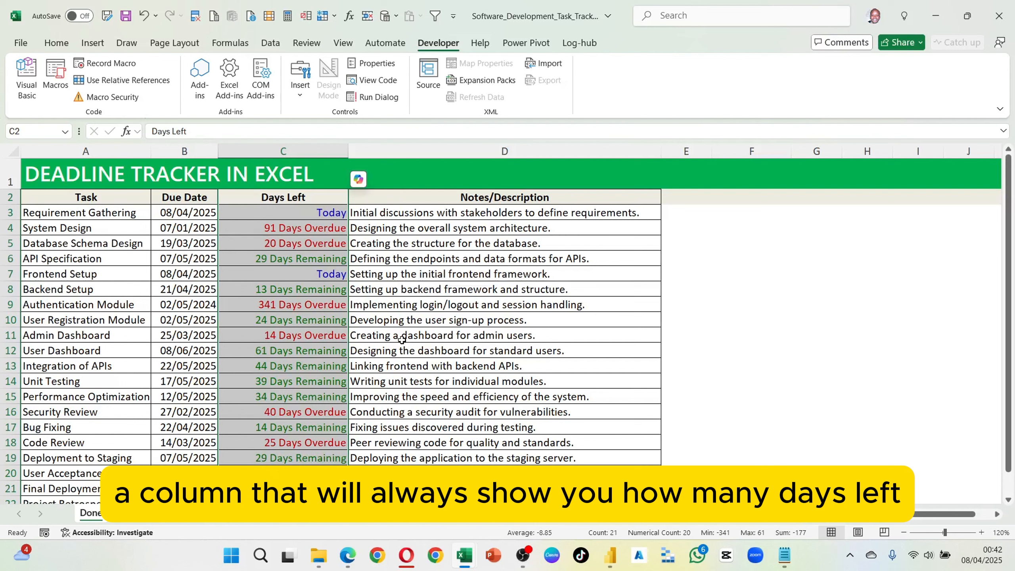
left_click(304, 207)
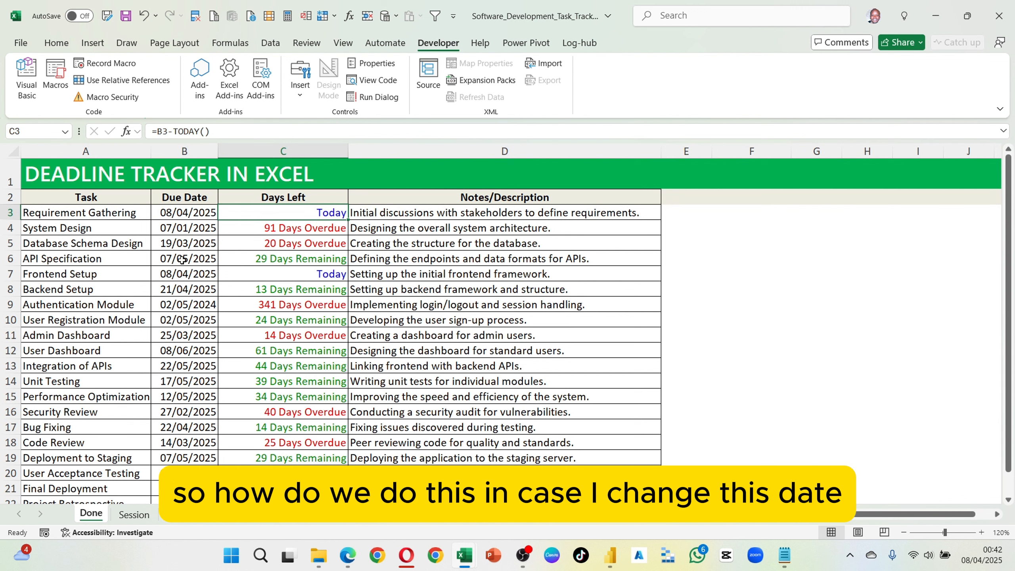
Step: Set the Requirement Gathering due date in B3 to 08/03/2025 and check its Days Left cell
left_click(185, 212)
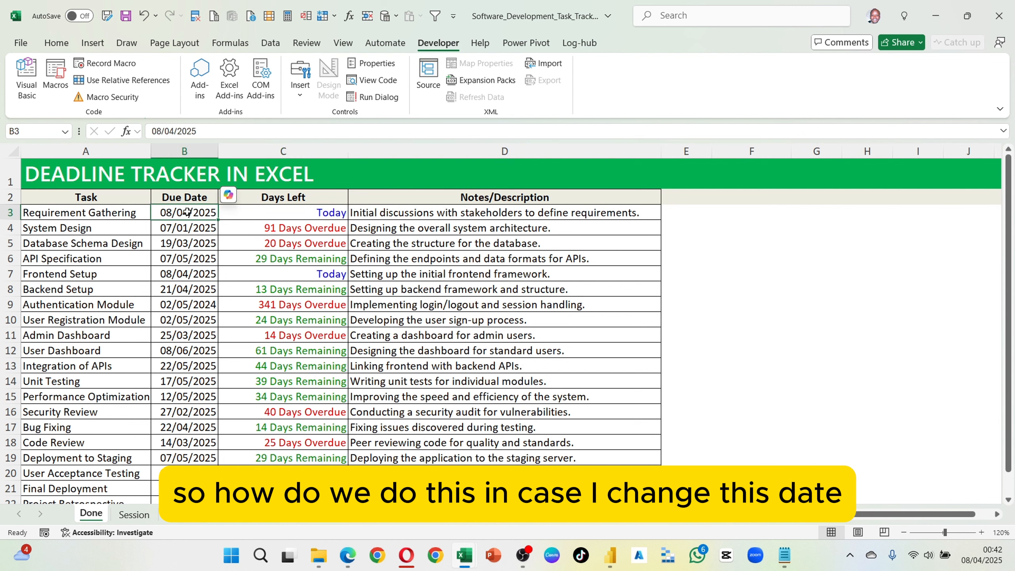
double_click(187, 212)
key("BackSpace")
type("3")
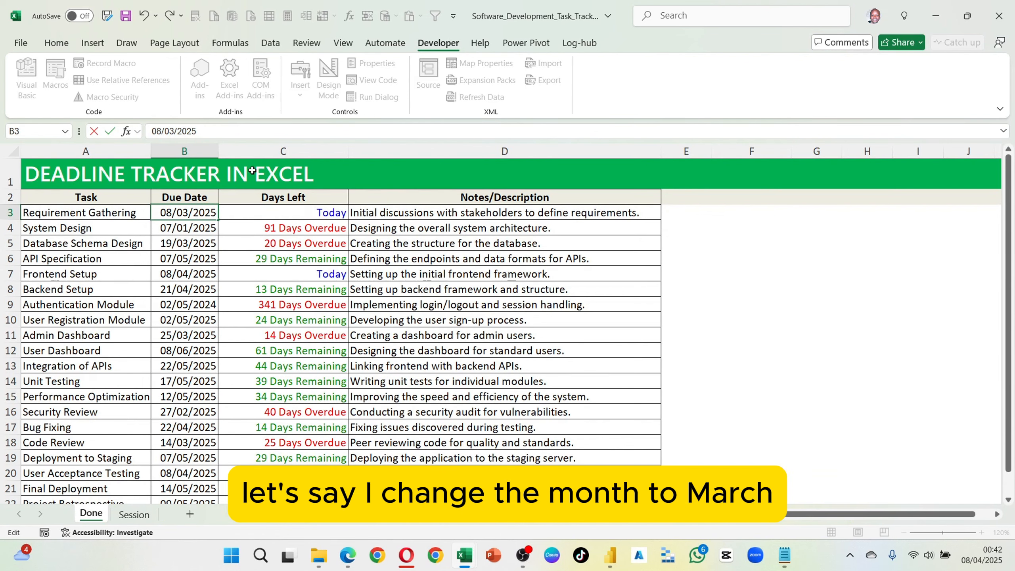
key("Return")
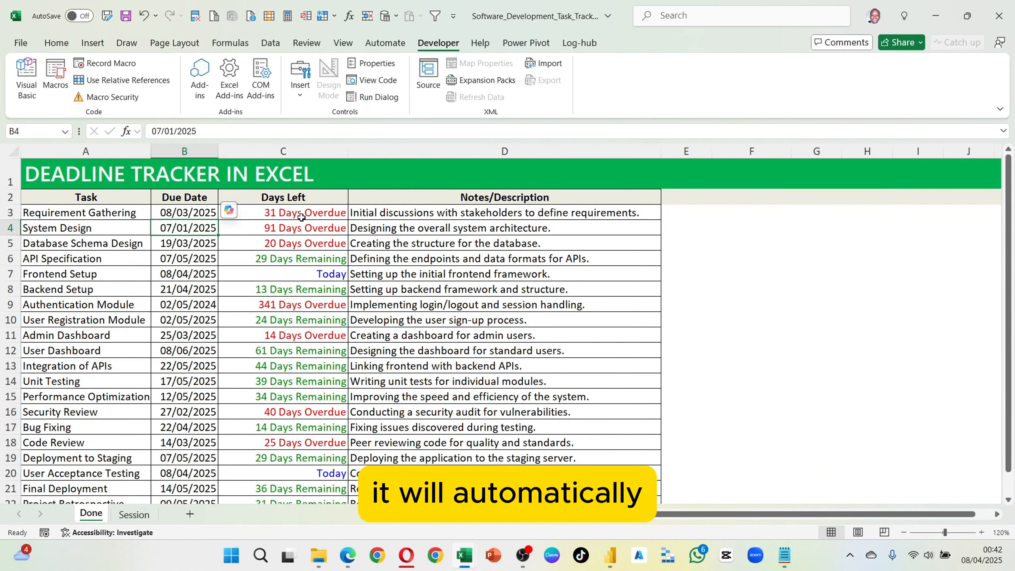
left_click(265, 216)
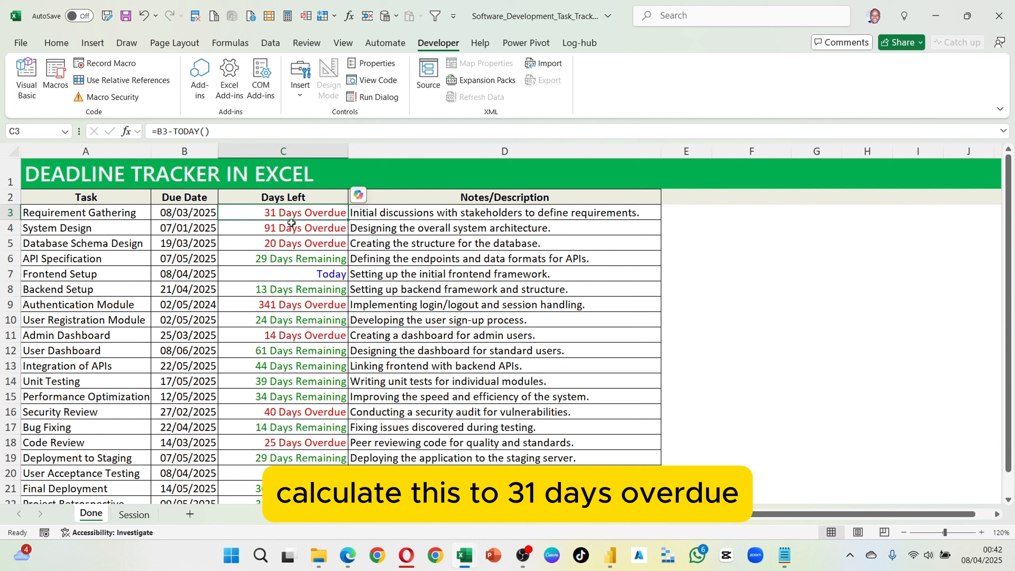
Step: Set the Requirement Gathering due date in B3 to 08/07/2025 and review the Days Left column
double_click(190, 212)
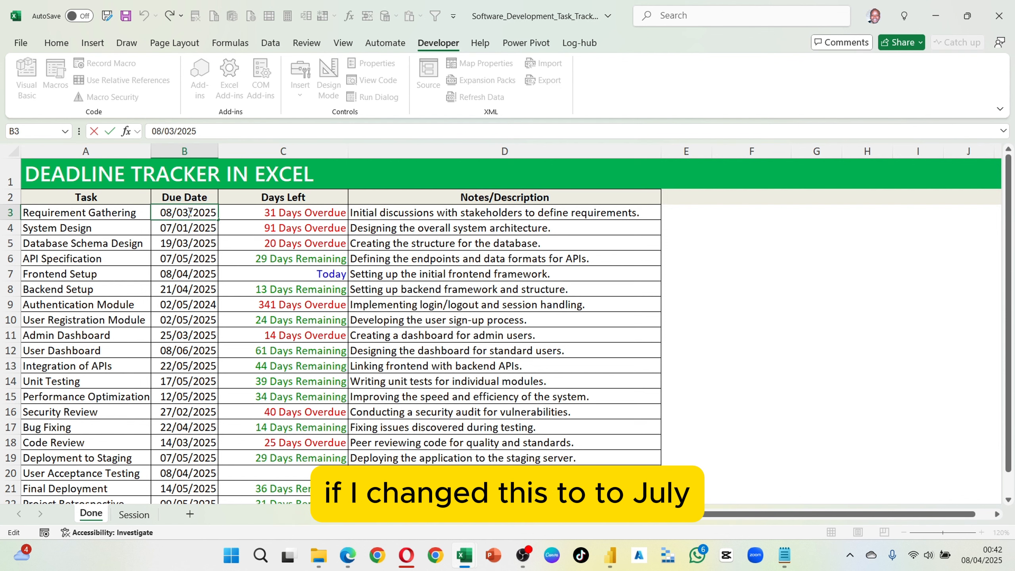
key("BackSpace")
type("7")
key("Return")
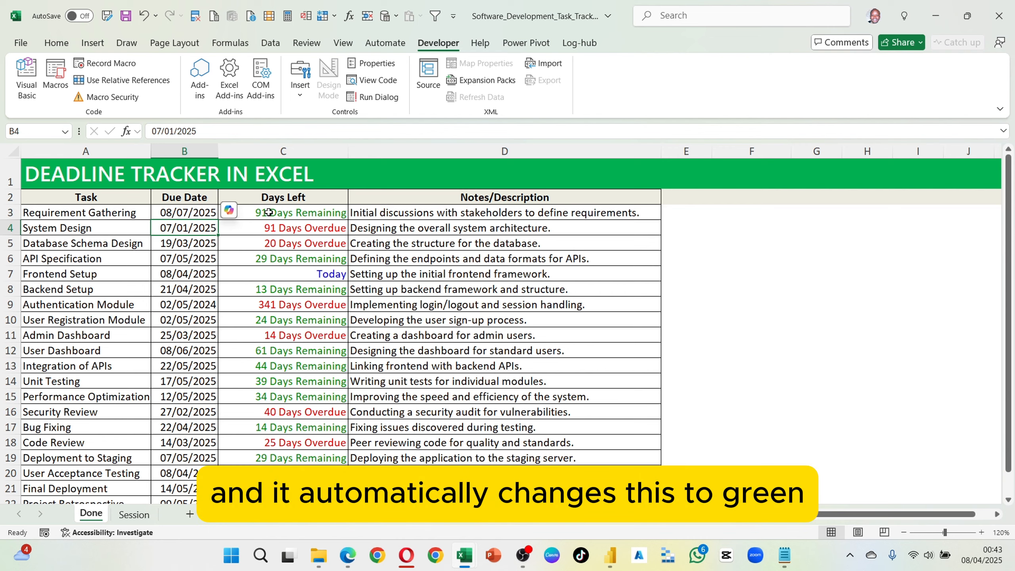
left_click_drag(315, 218, 296, 470)
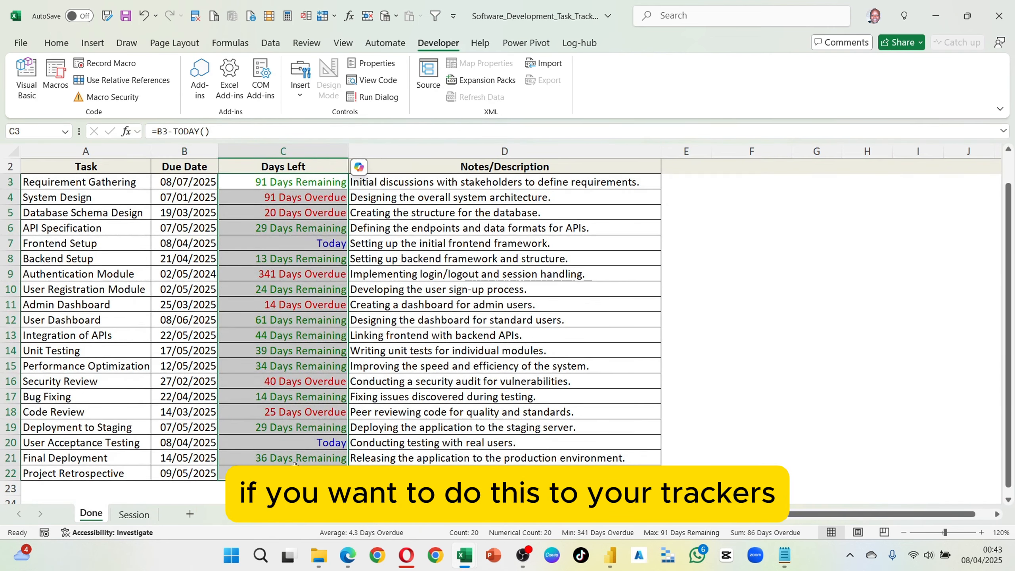
scroll(310, 371, "up", 1)
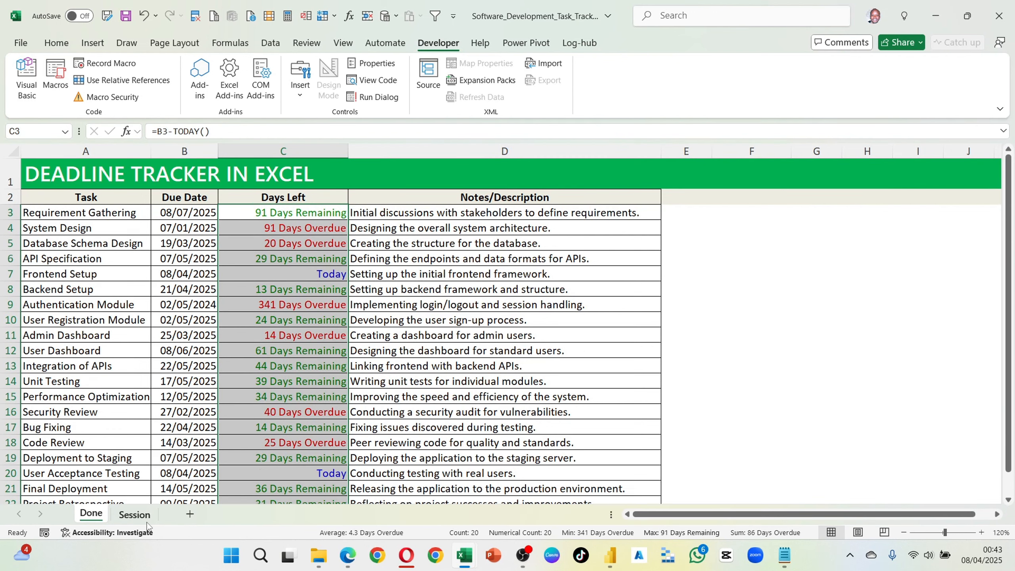
Step: On the Session sheet, enter the formula =B3-TODAY() in the first Days Left cell, C3
left_click(145, 518)
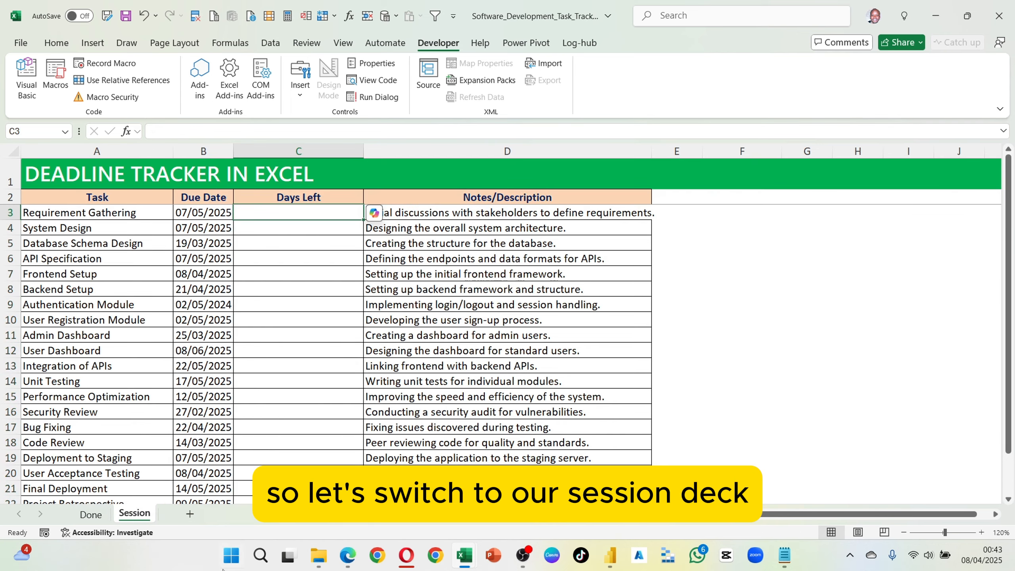
left_click(276, 260)
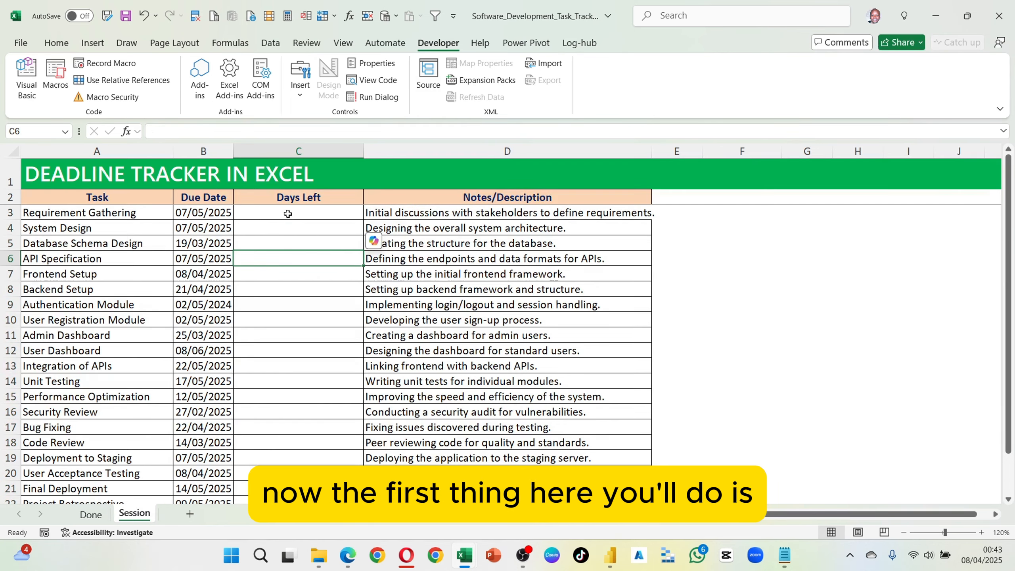
left_click(288, 213)
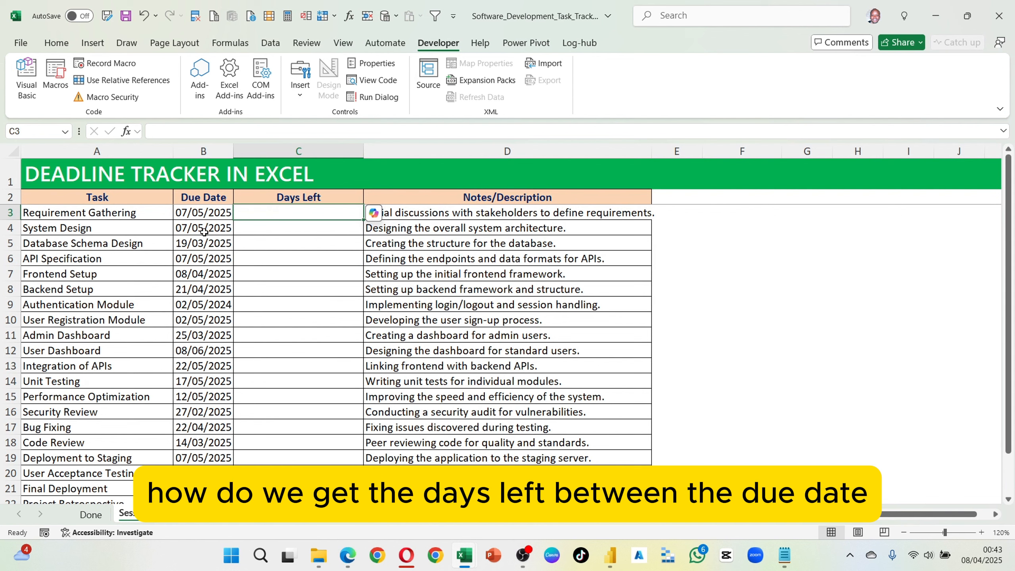
type("=")
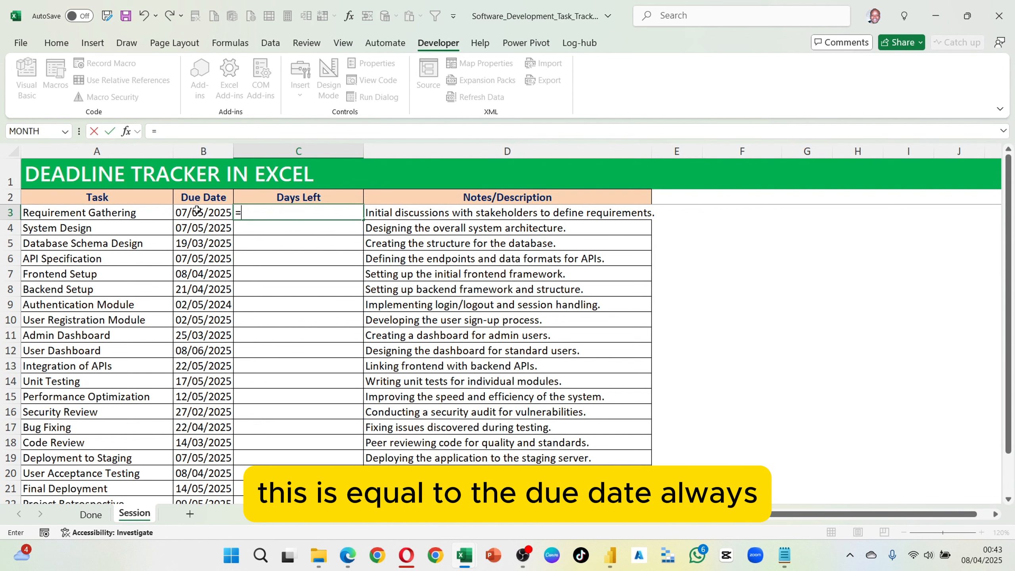
left_click(185, 215)
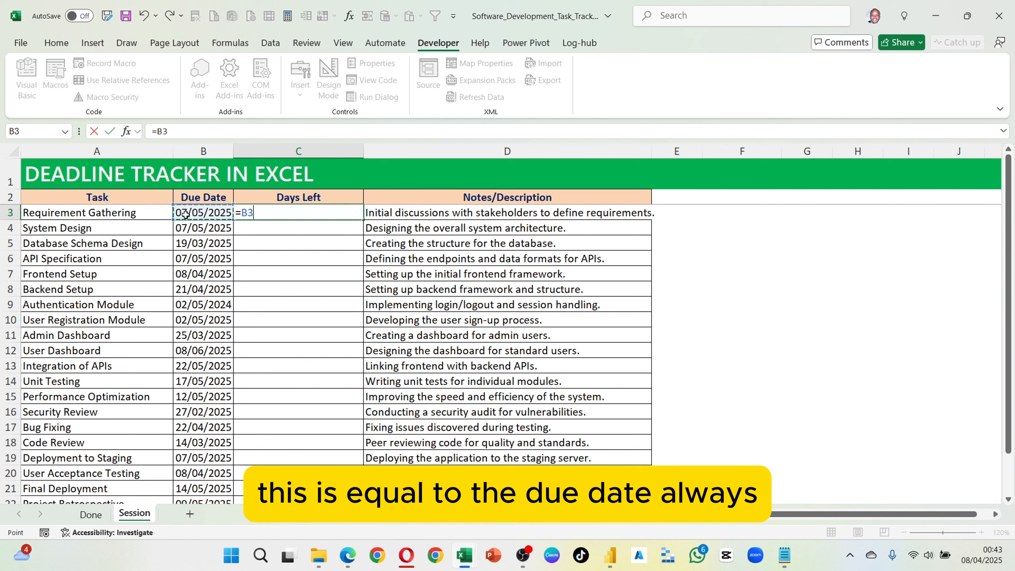
type("-")
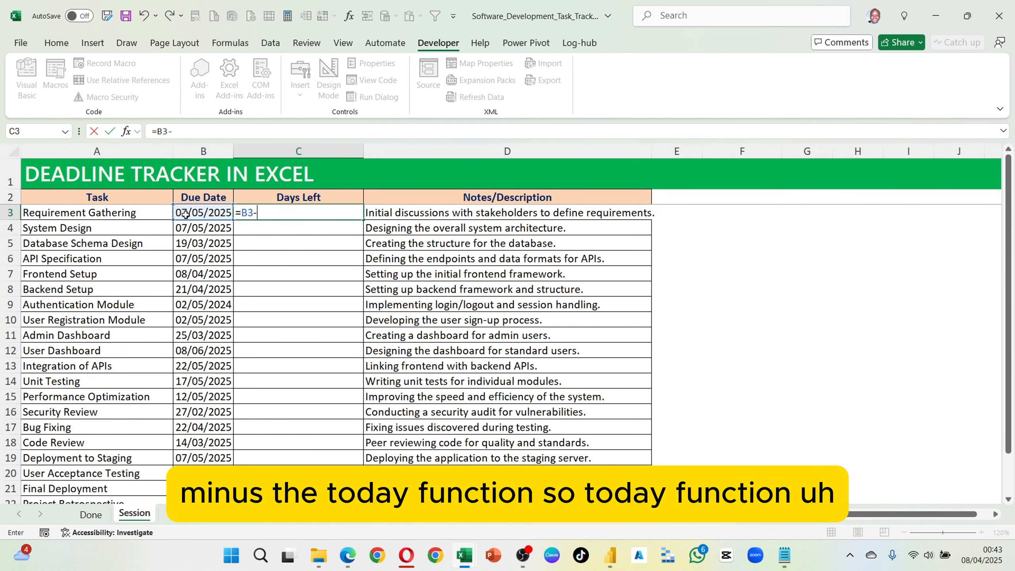
type("toda")
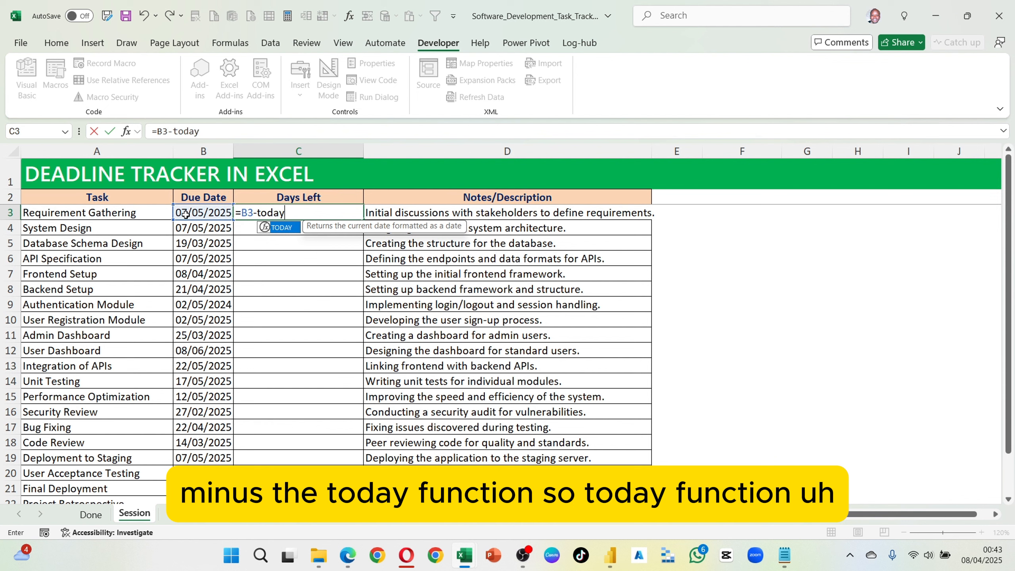
type("y")
key("Tab")
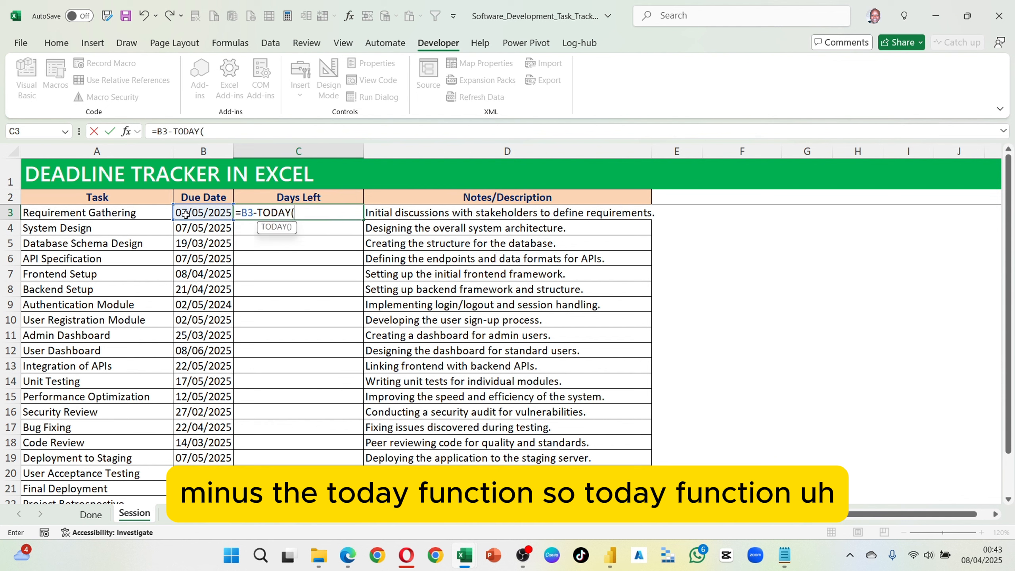
type(")")
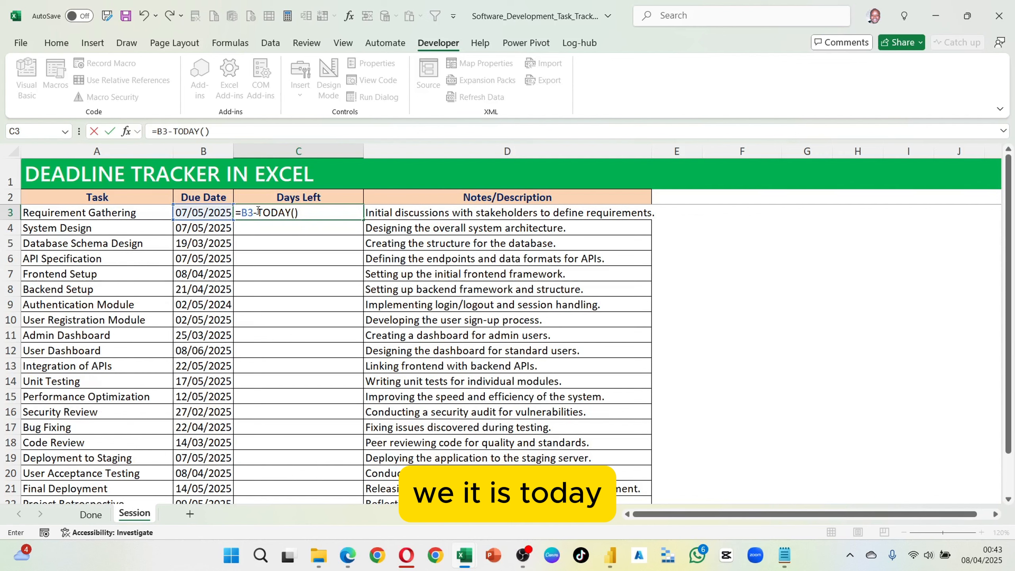
left_click_drag(257, 212, 299, 212)
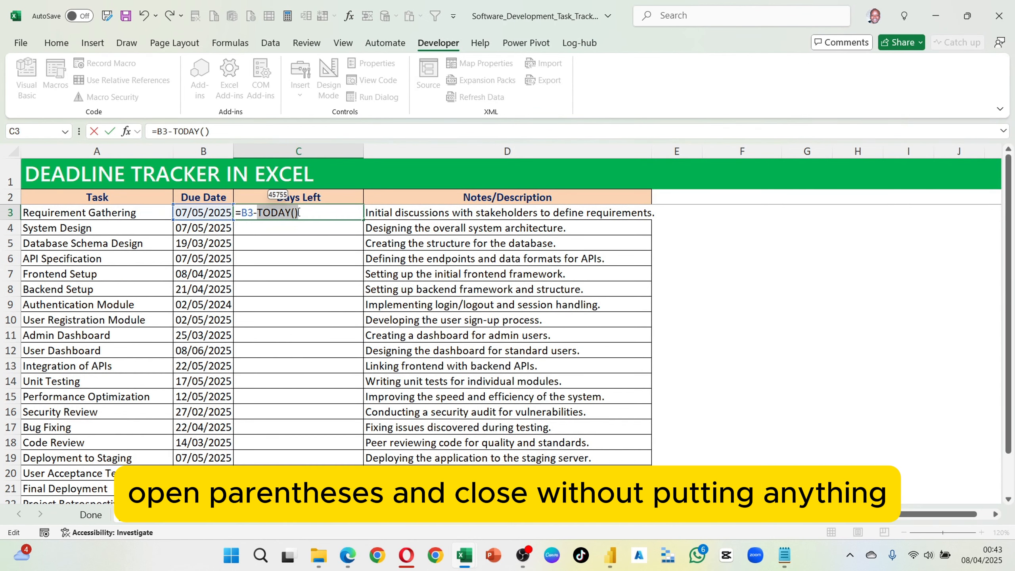
left_click(302, 213)
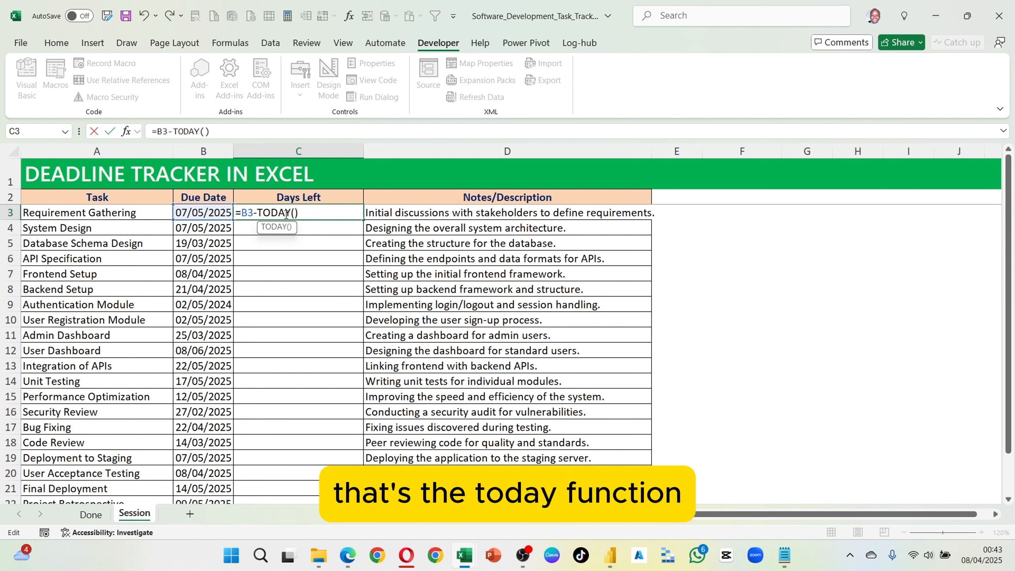
key("Return")
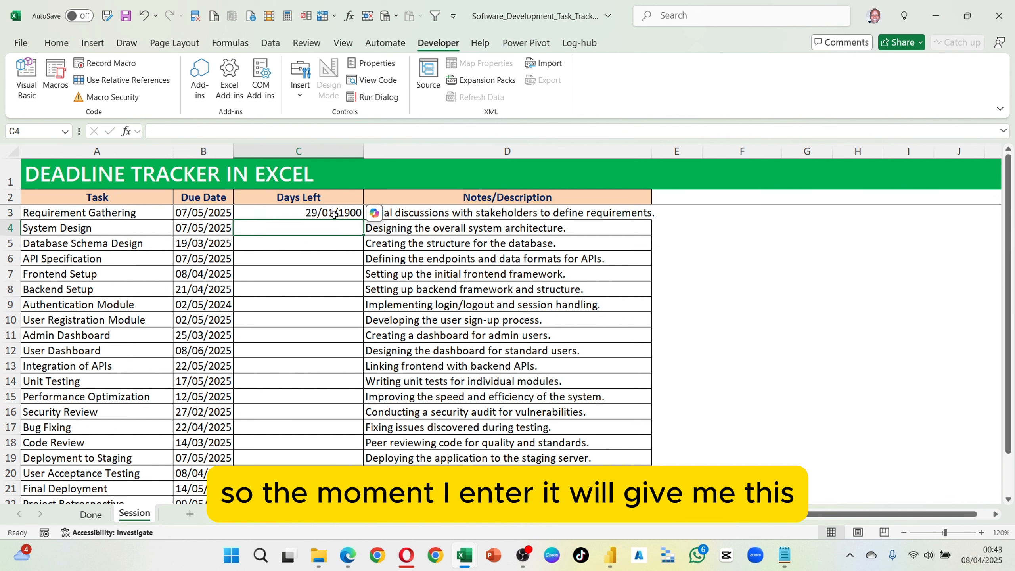
Step: Select the Days Left cells from C3 through C22
key("Up")
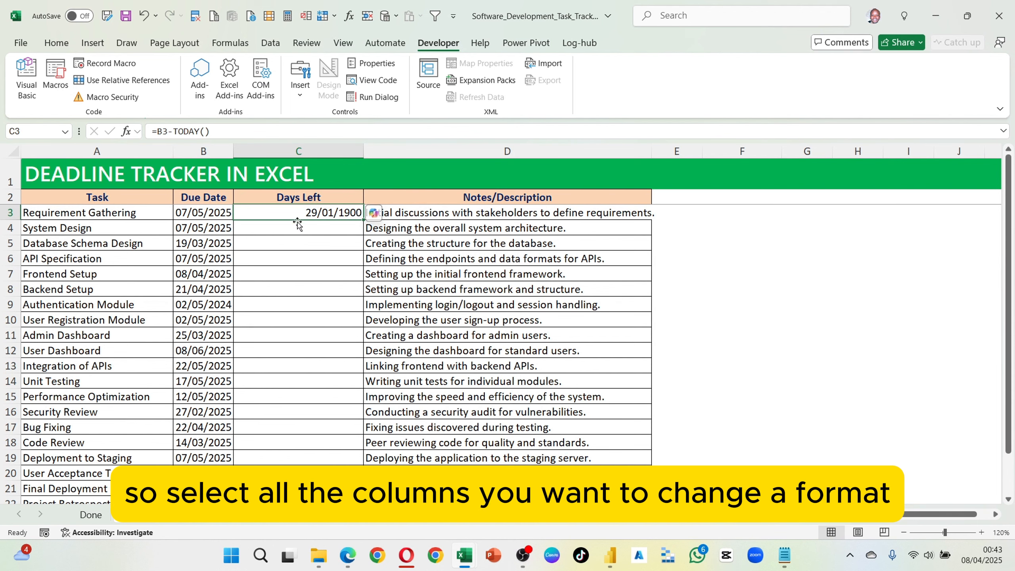
scroll(298, 224, "down", 3)
left_click(299, 368, "shift")
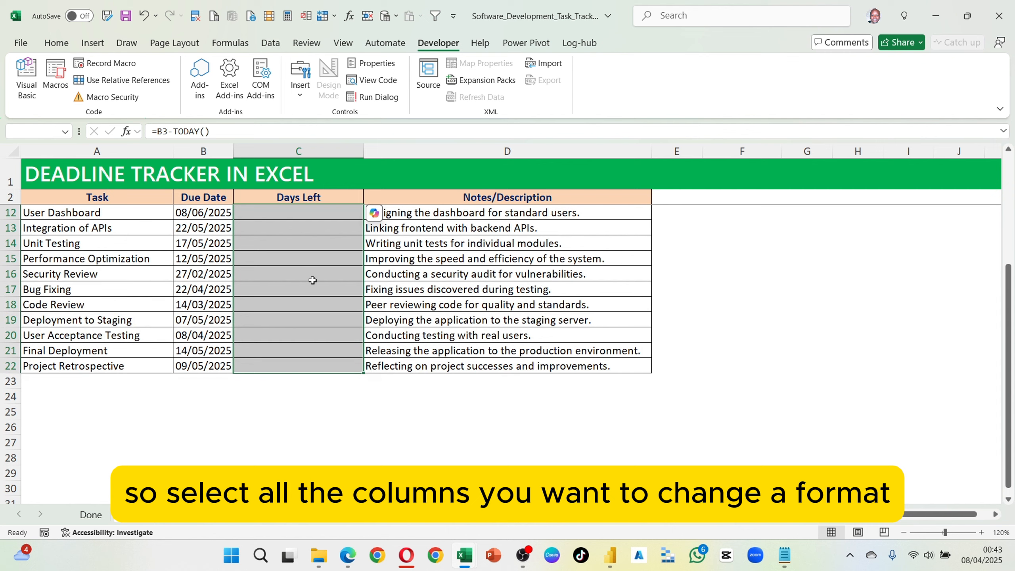
scroll(312, 279, "up", 3)
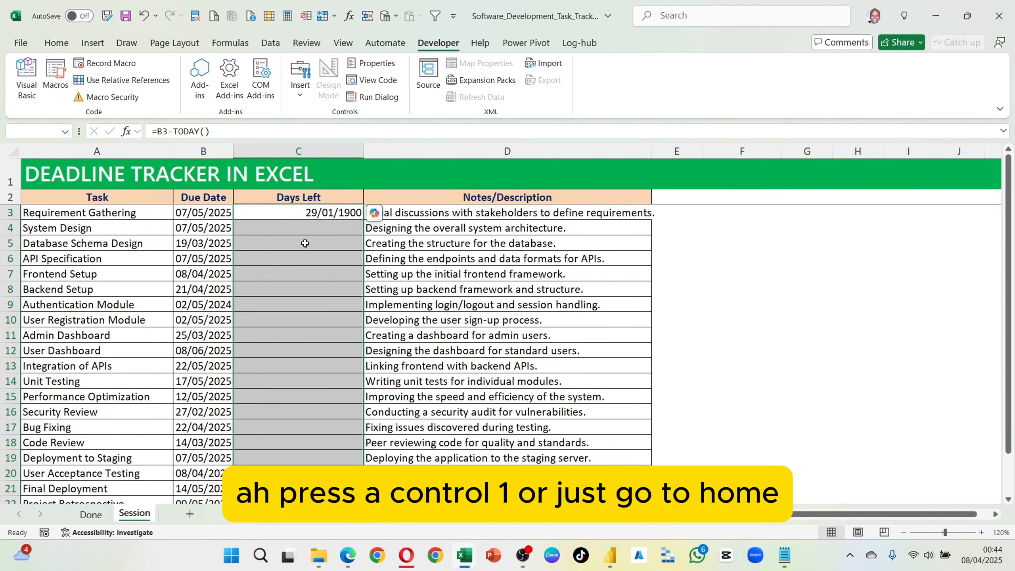
left_click(56, 42)
left_click(427, 65)
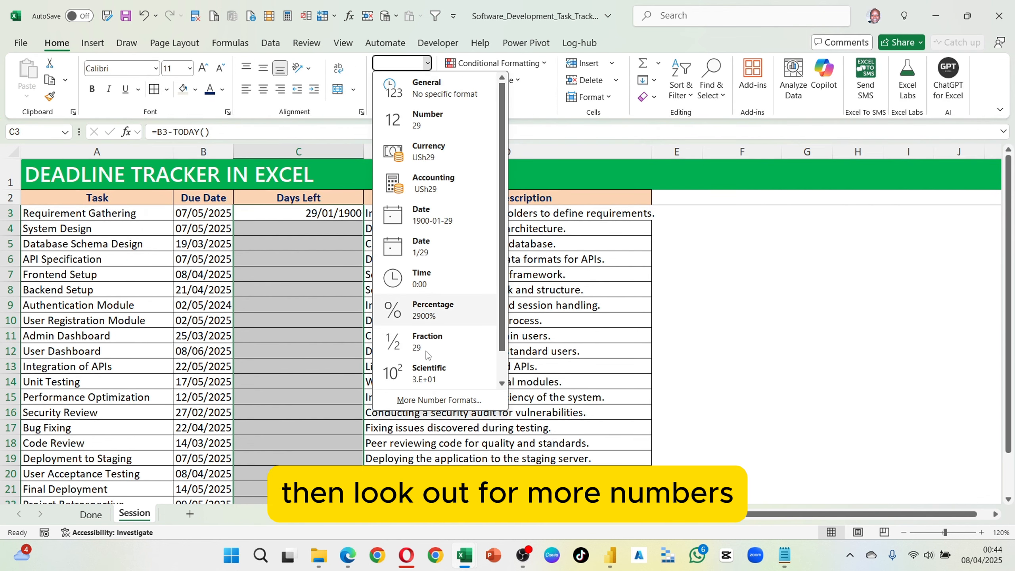
left_click(432, 401)
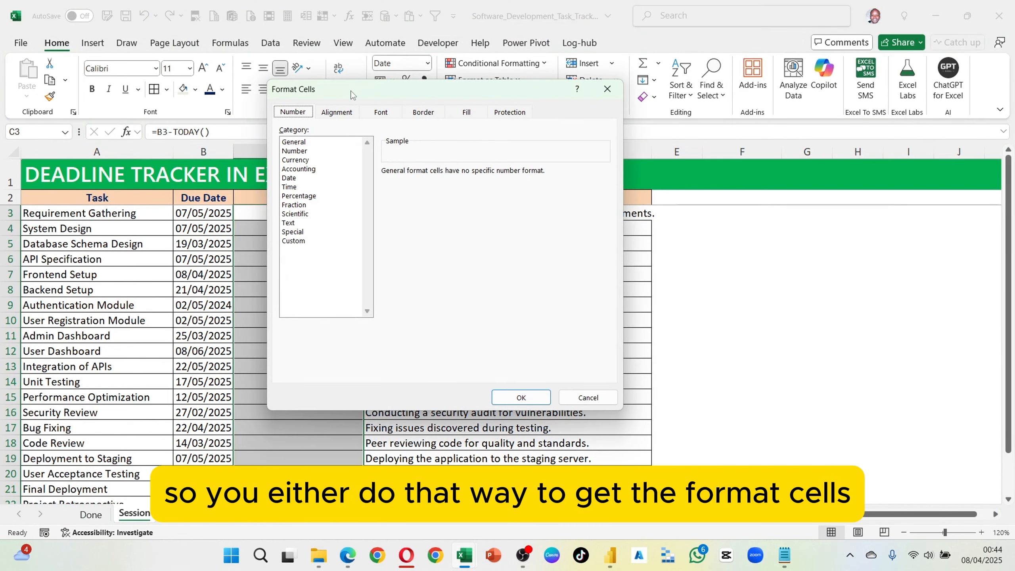
left_click_drag(352, 95, 245, 199)
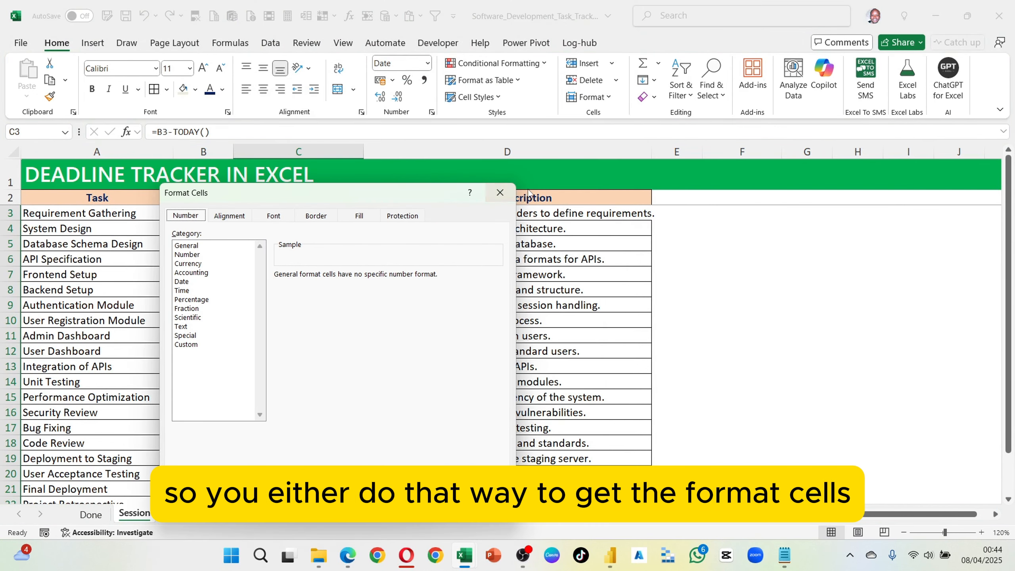
left_click(498, 194)
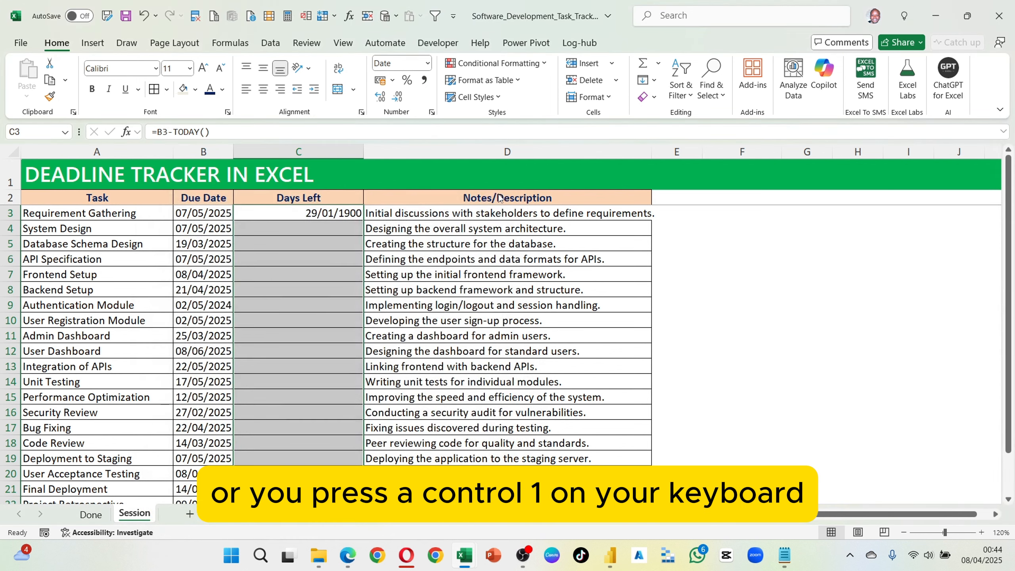
Step: Enter the custom number format [Color10]General "Days Remaining";[Red]General "Days Overdue";[Blue] "Today" for the selected Days Left cells
key("ctrl+1")
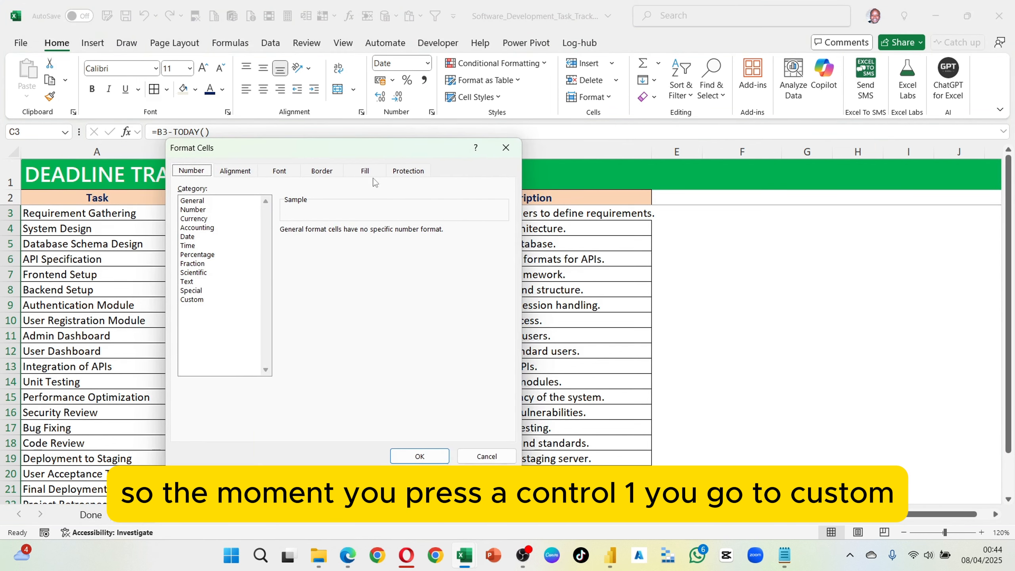
left_click(199, 303)
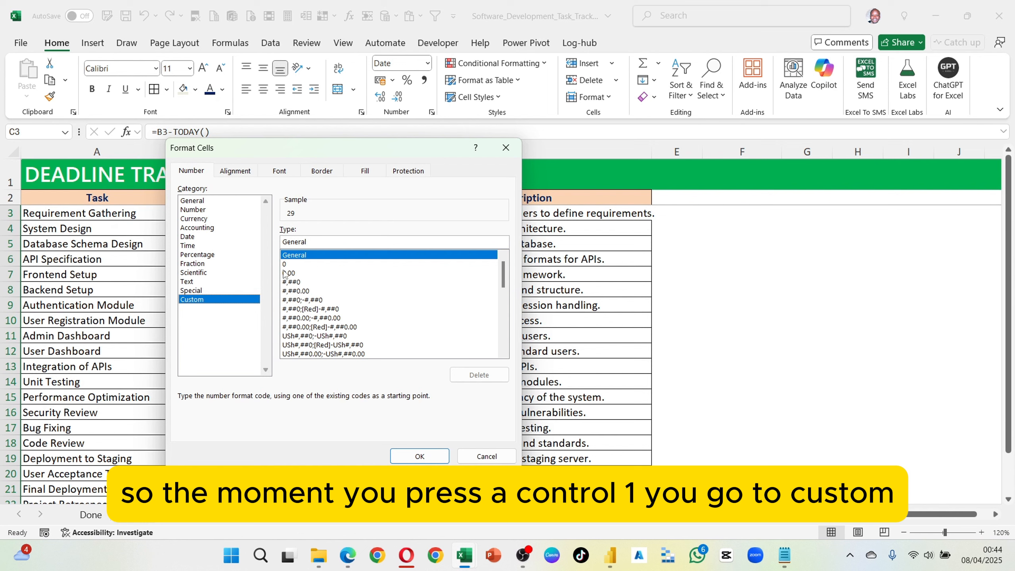
double_click(276, 239)
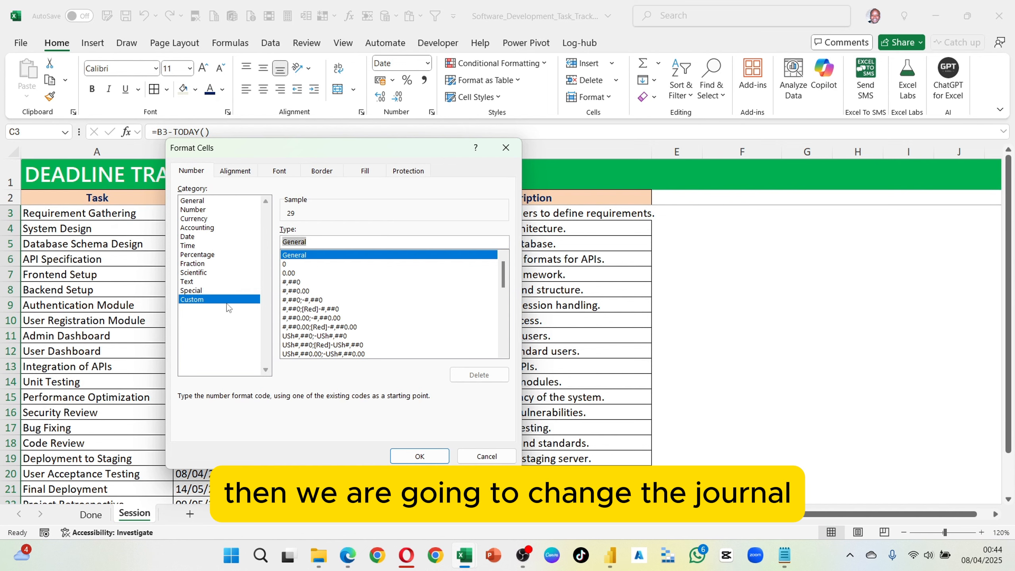
key("BackSpace")
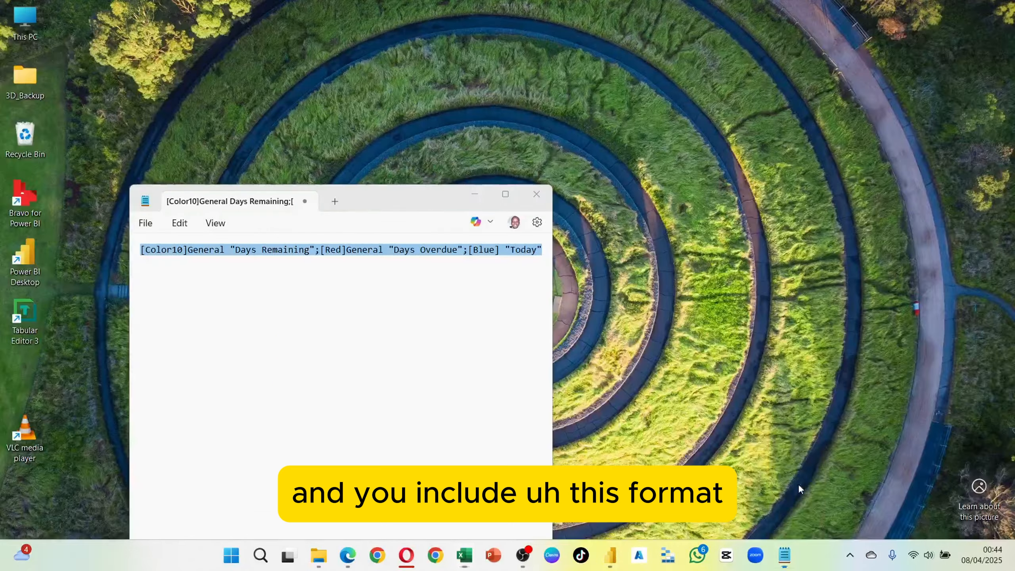
left_click(784, 483)
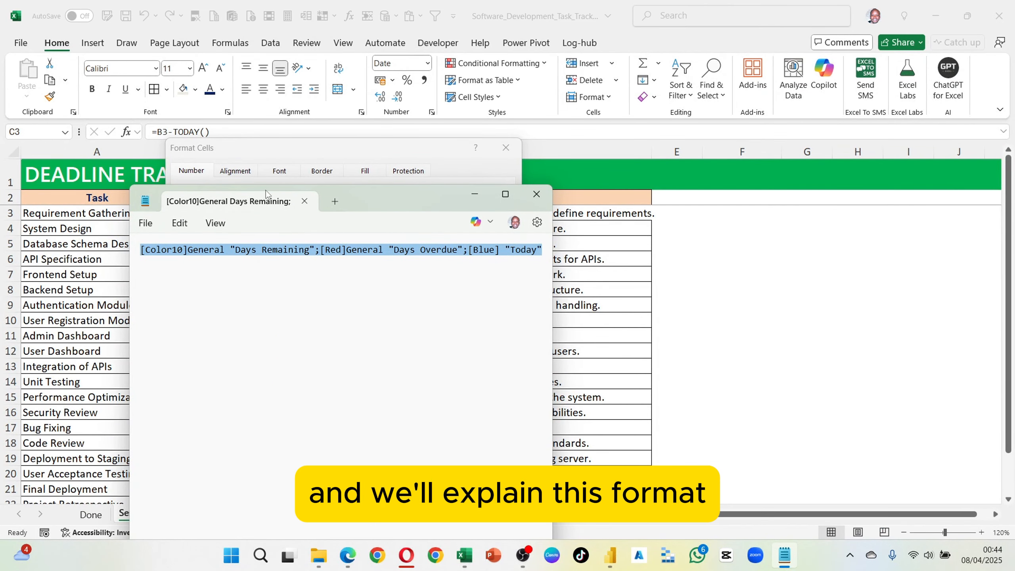
left_click(312, 165)
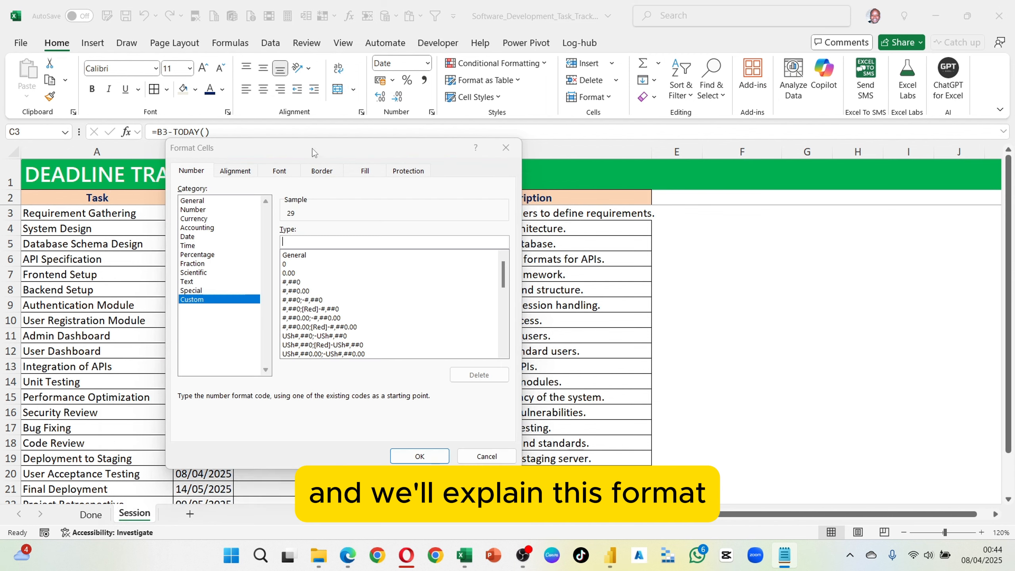
type("General \"Days Remaining\";[Red]General \"Days Overdue\";[Blue] \"Today\"")
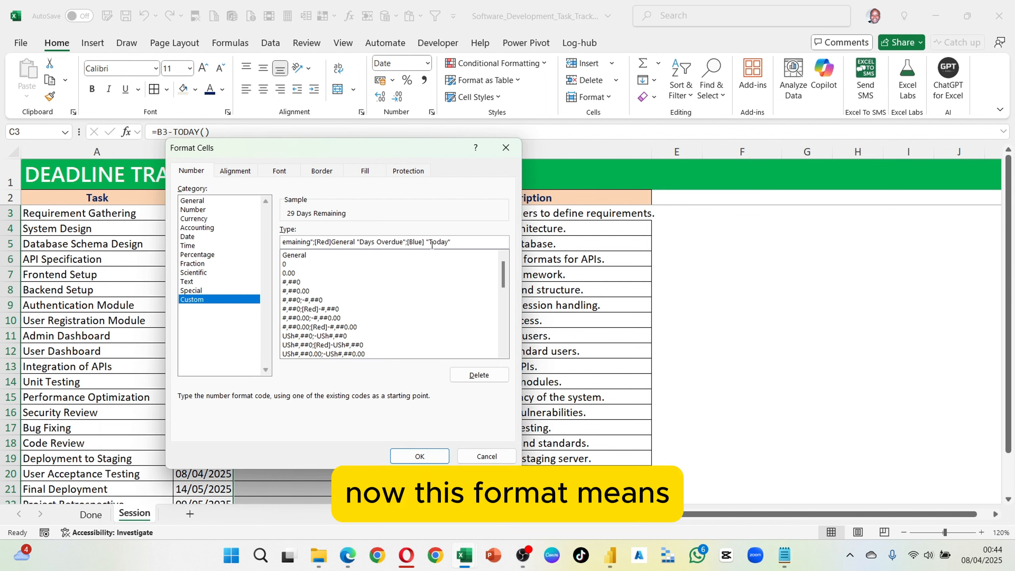
Step: Review the remaining, overdue and today sections of the custom format code and apply it to the Days Left cells
key("Home")
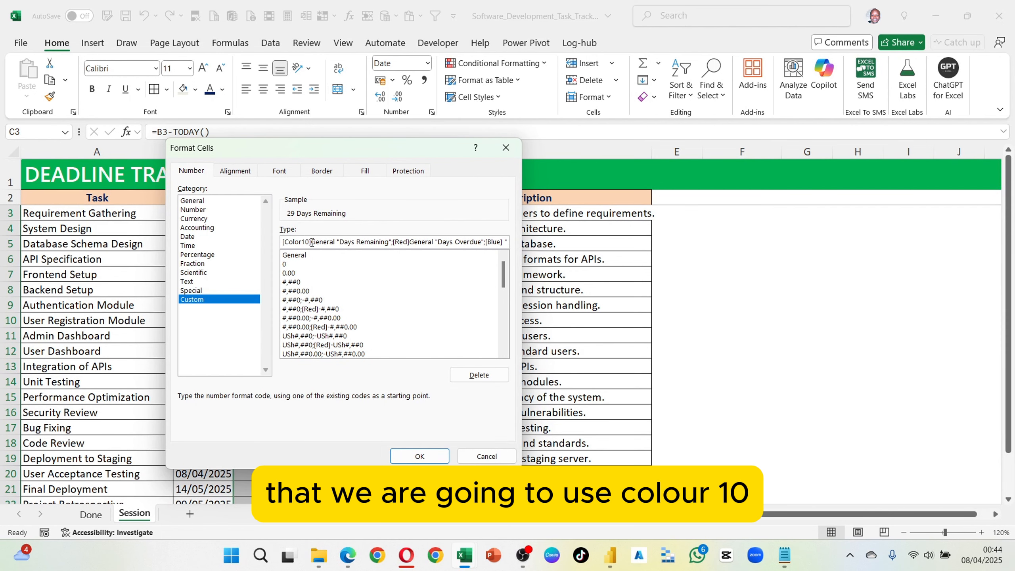
left_click_drag(312, 243, 282, 242)
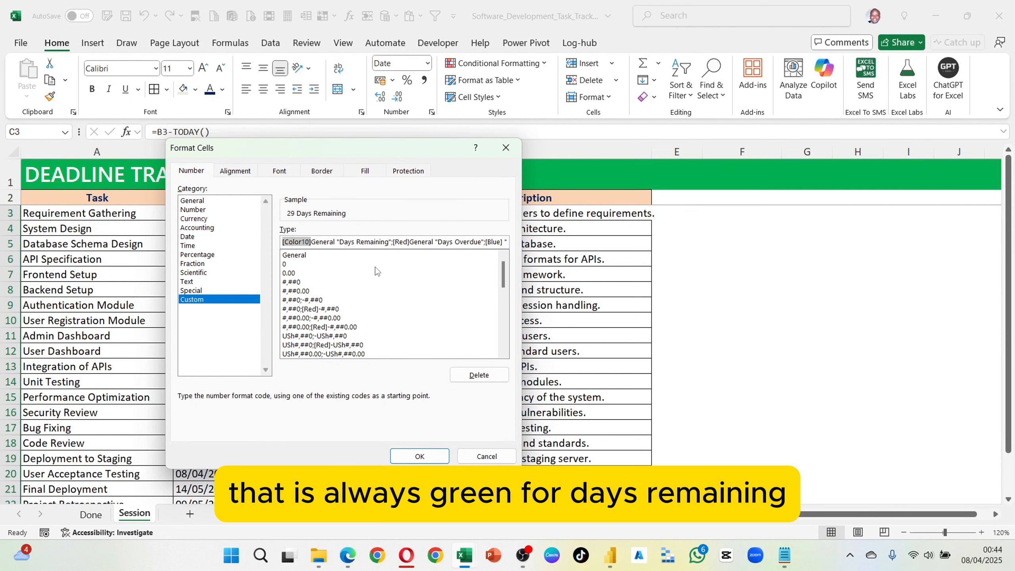
left_click(321, 243)
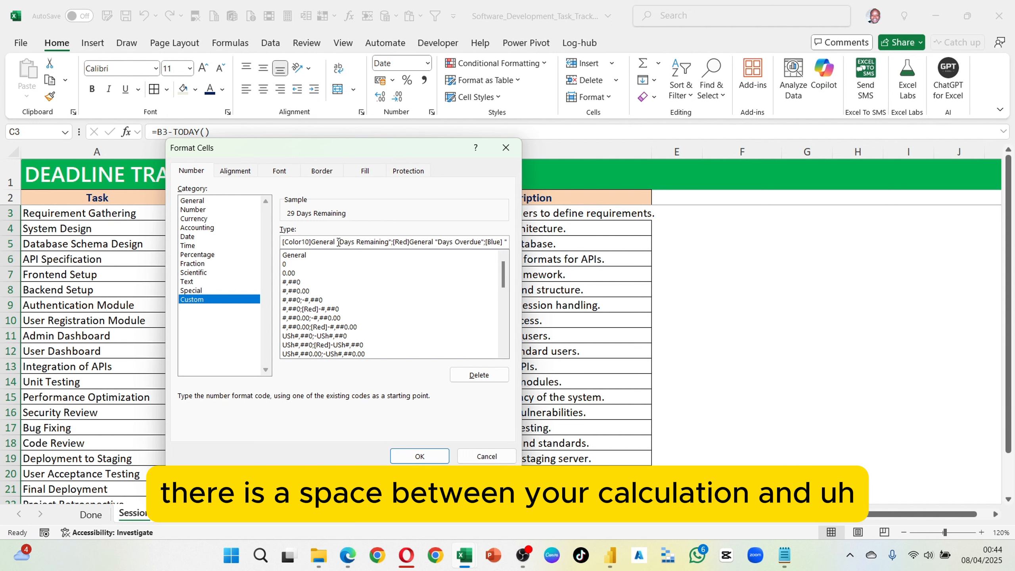
left_click_drag(338, 242, 482, 241)
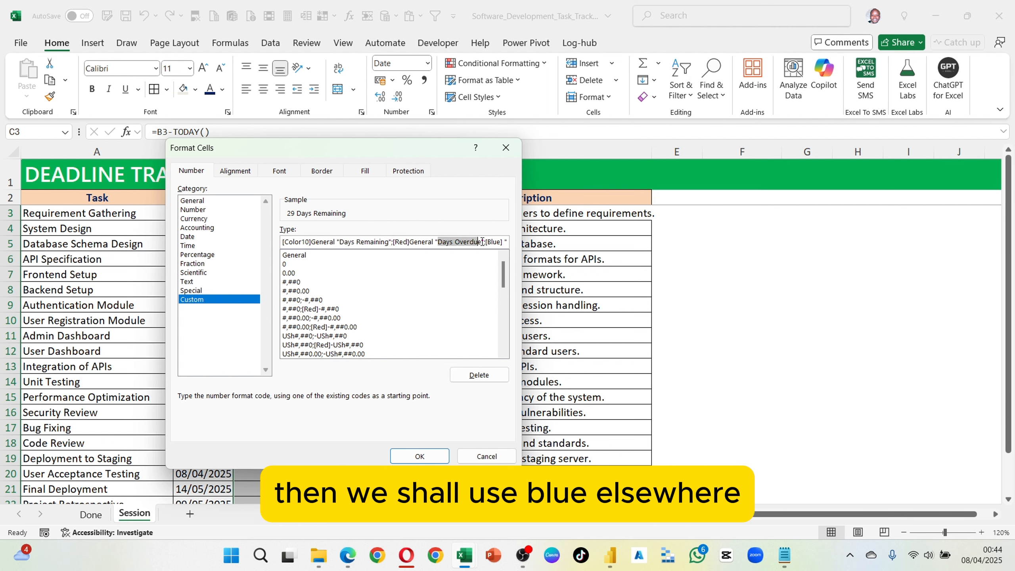
left_click(498, 240)
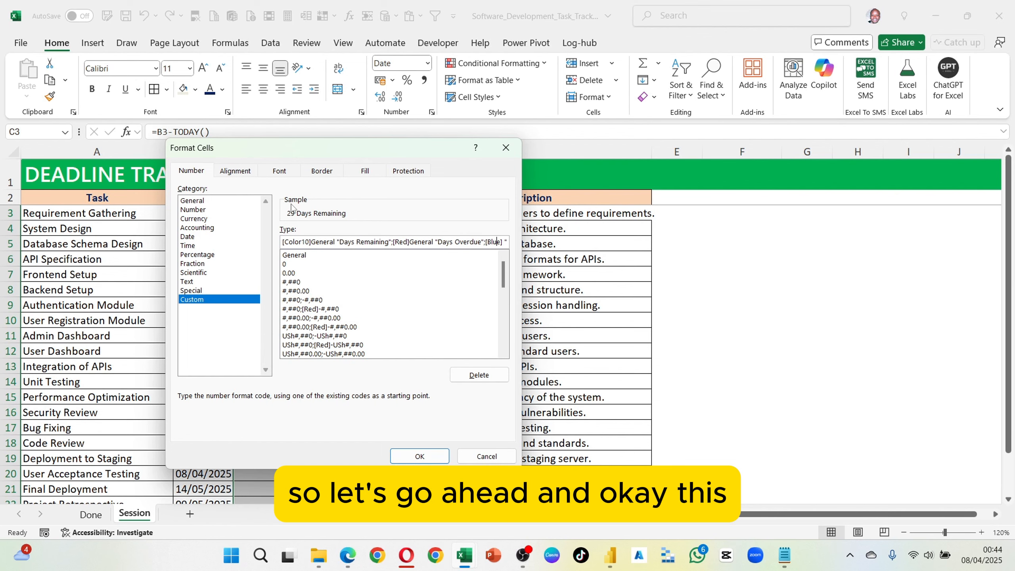
left_click(417, 456)
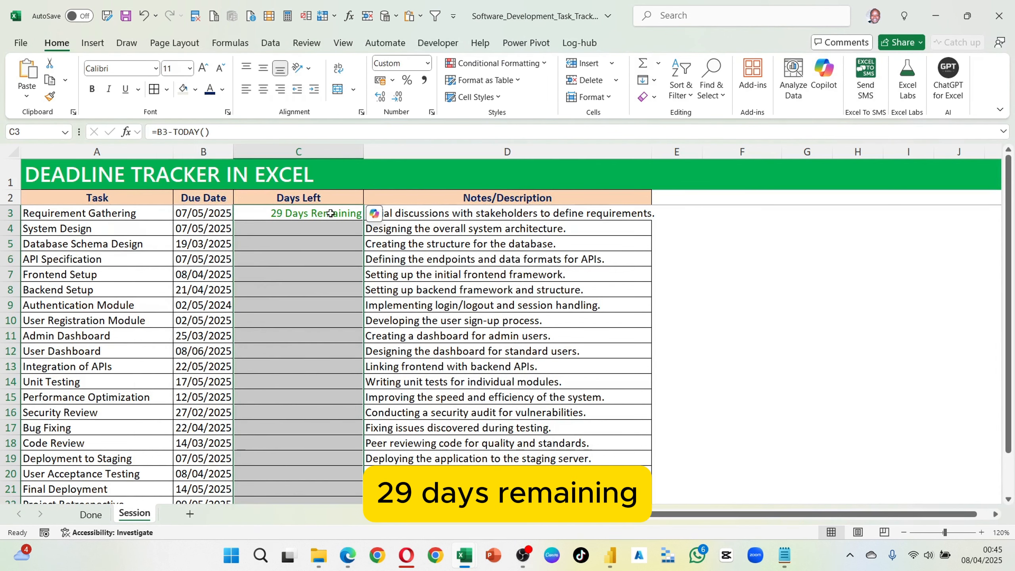
Step: Try filling the C3 formula down the selected Days Left cells through C22, and undo the fill
scroll(312, 271, "down", 5)
scroll(317, 294, "up", 5)
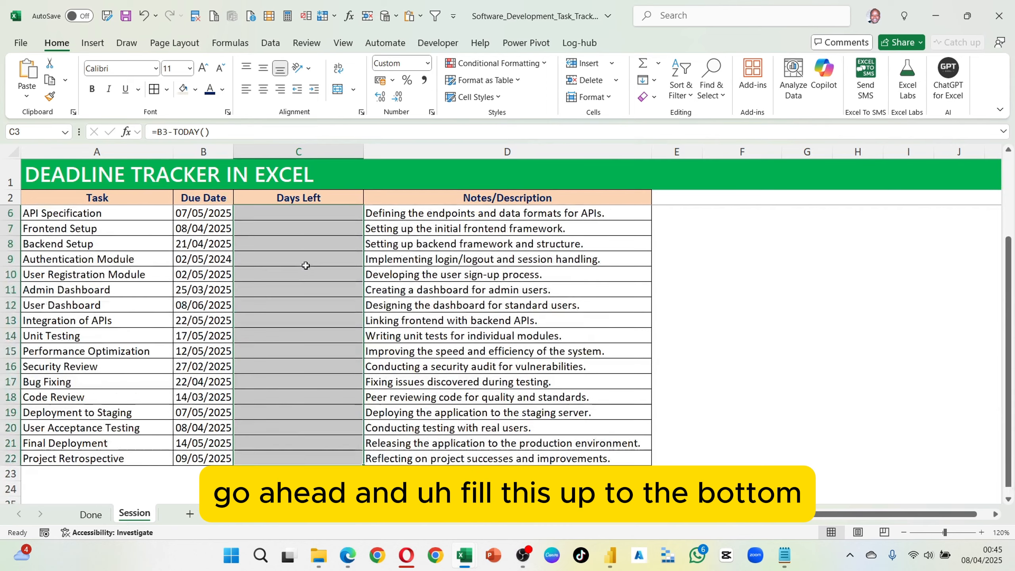
left_click(307, 216)
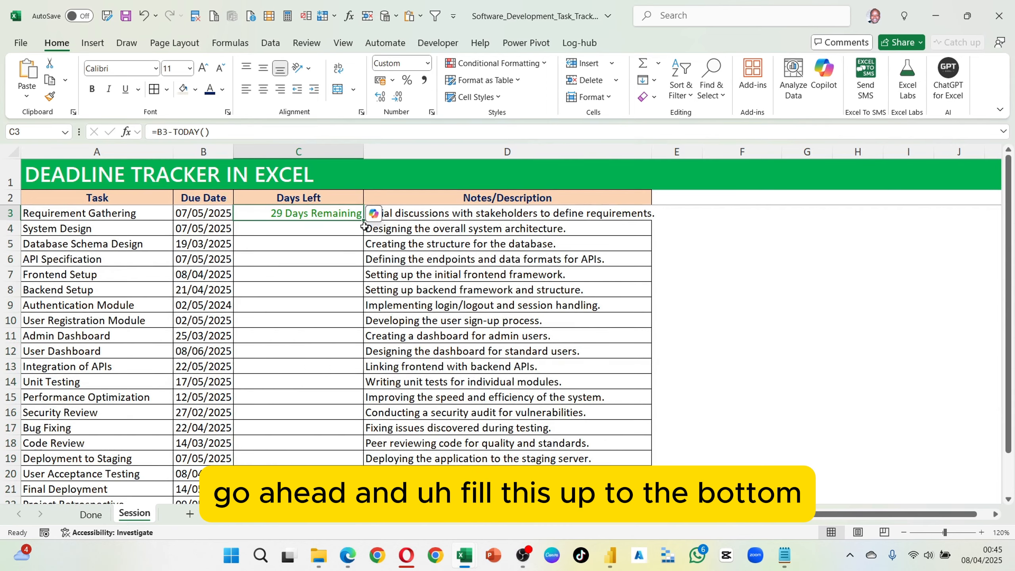
scroll(288, 290, "down", 1)
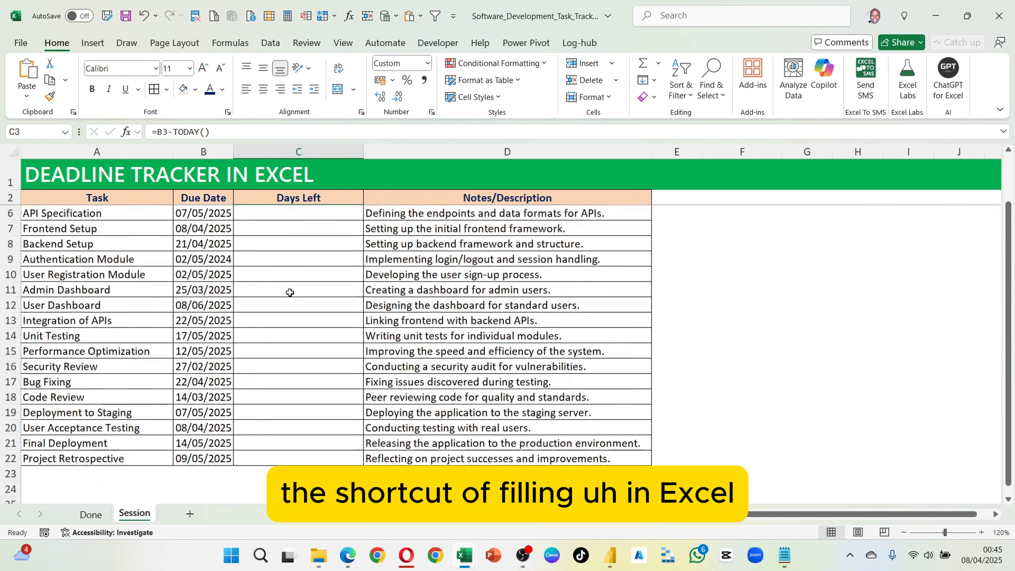
scroll(291, 280, "up", 1)
scroll(311, 280, "down", 5)
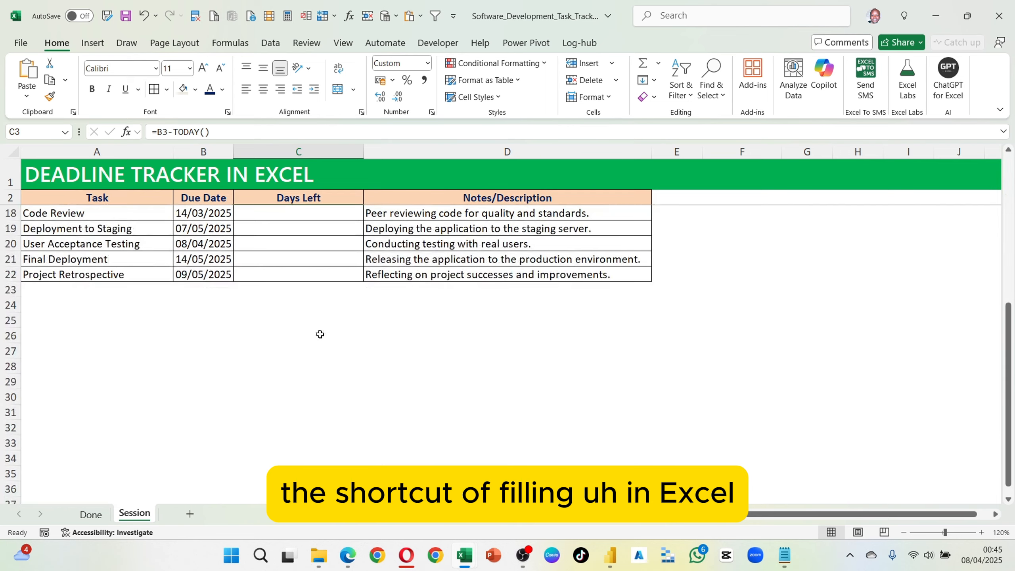
left_click(298, 276)
scroll(306, 280, "up", 5)
left_click_drag(306, 210, 320, 473)
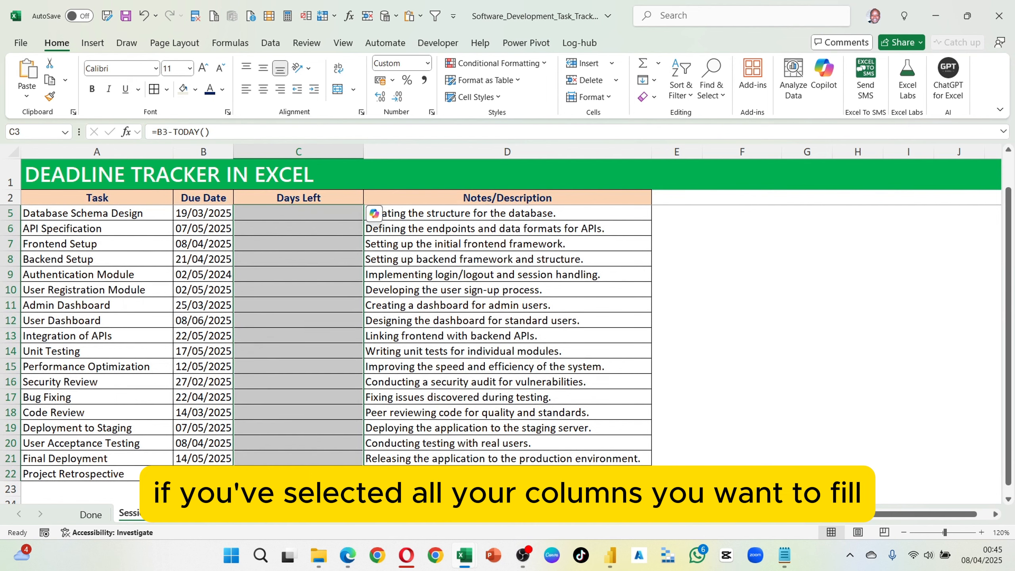
key("ctrl+d")
scroll(313, 382, "up", 1)
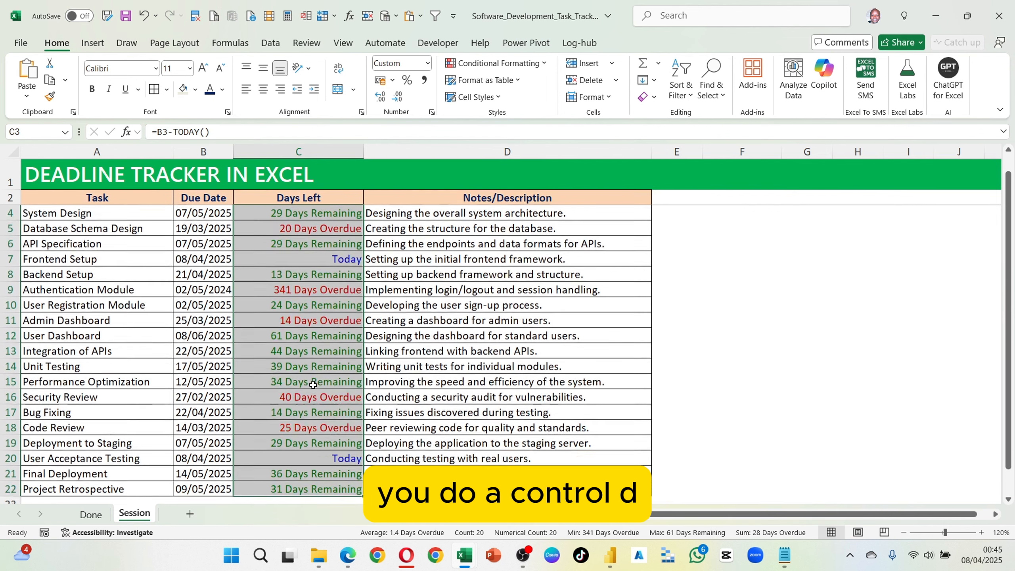
key("ctrl+z")
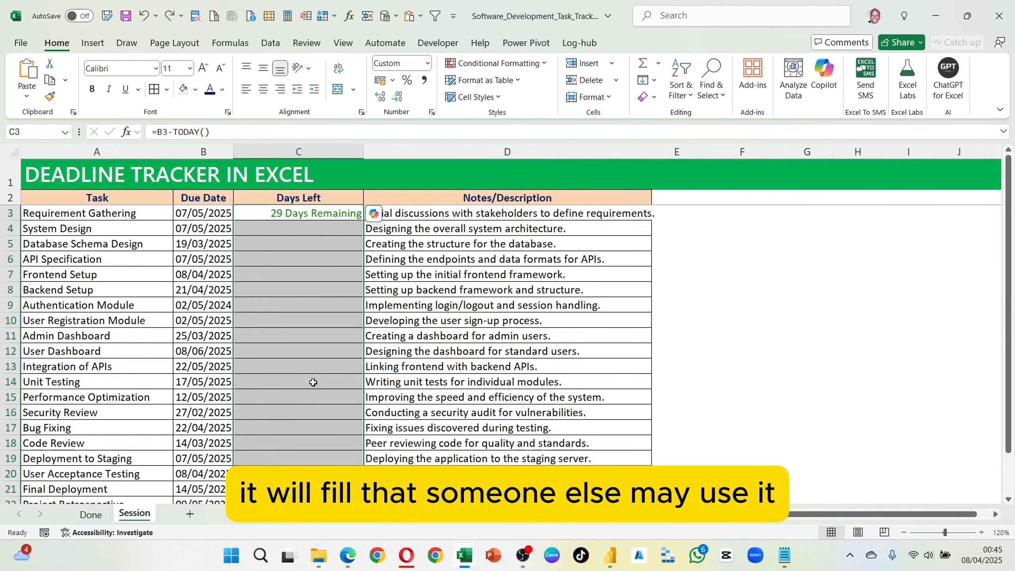
Step: Extend the C3 formula down the Days Left column through C22 with the fill handle
left_click(306, 264)
left_click(316, 212)
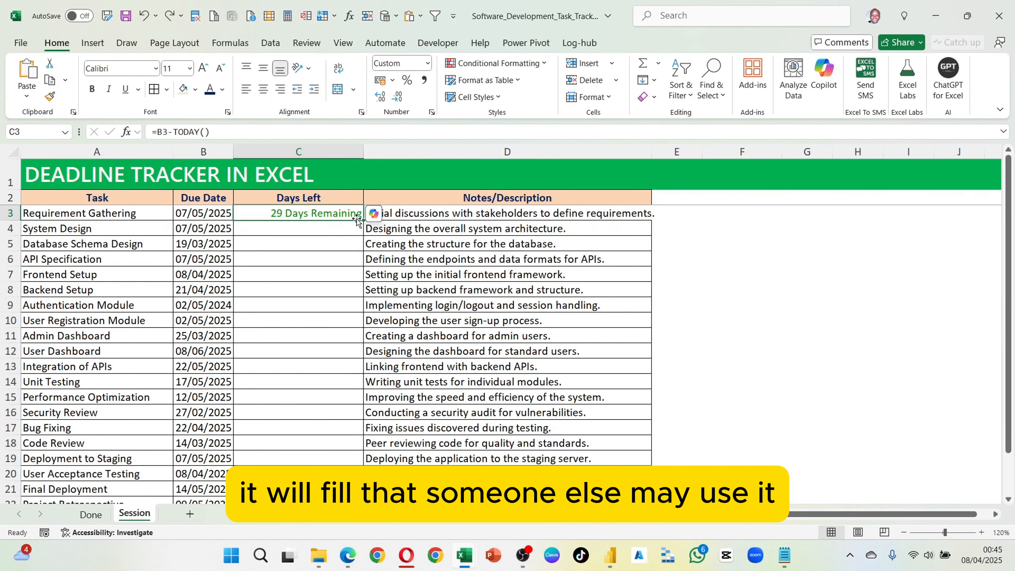
left_click_drag(364, 221, 362, 474)
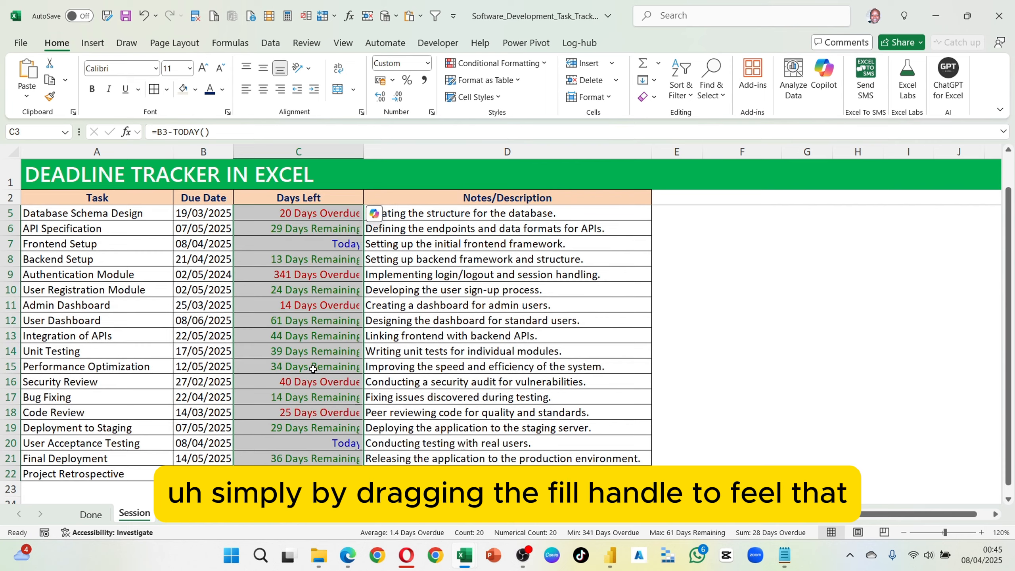
scroll(275, 304, "up", 1)
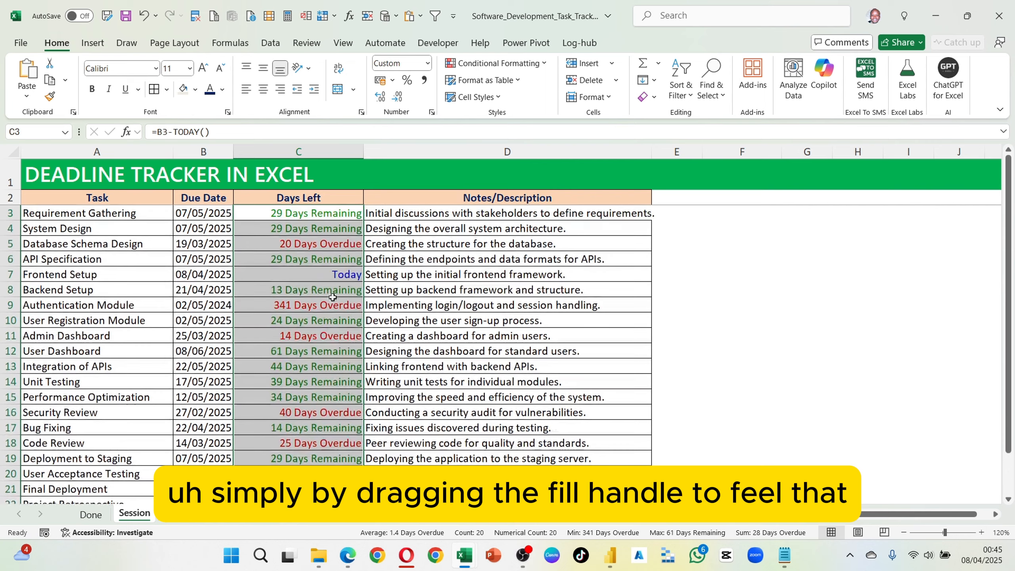
Step: Set the Authentication Module due date in B9 to 02/05/2025 and check its Days Left cell
left_click(219, 311)
double_click(222, 305)
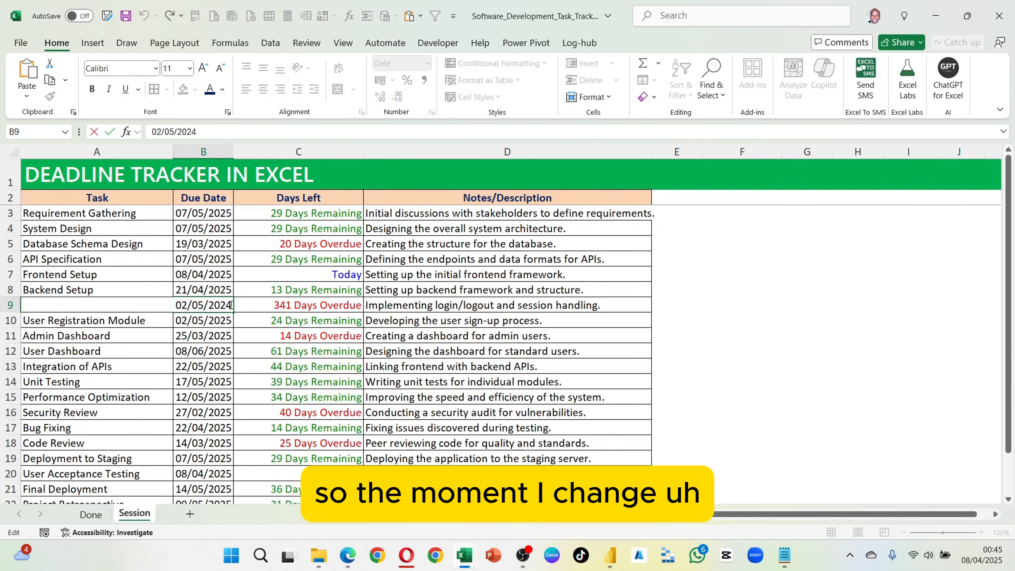
key("BackSpace")
type("5")
key("Return")
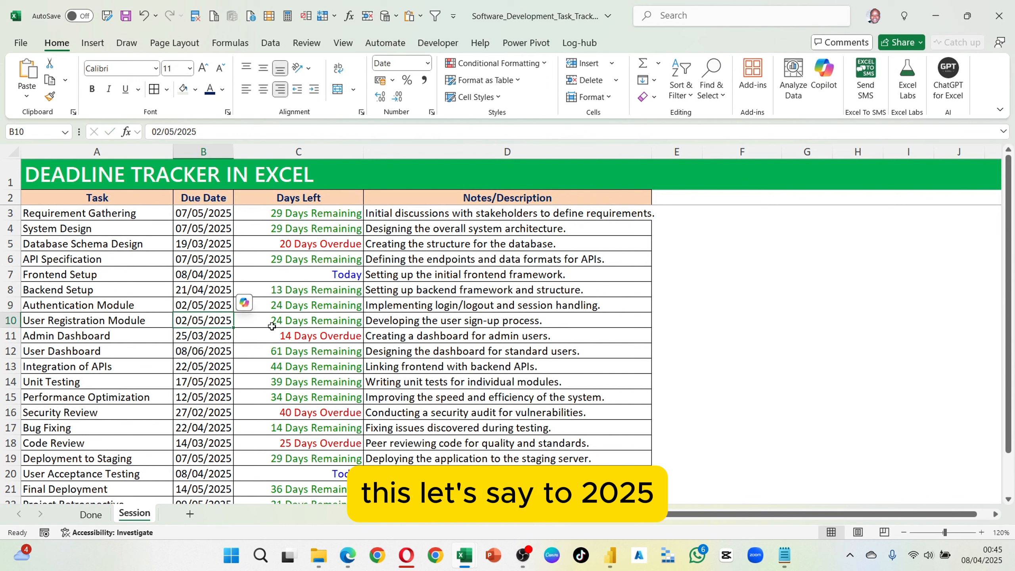
left_click(303, 307)
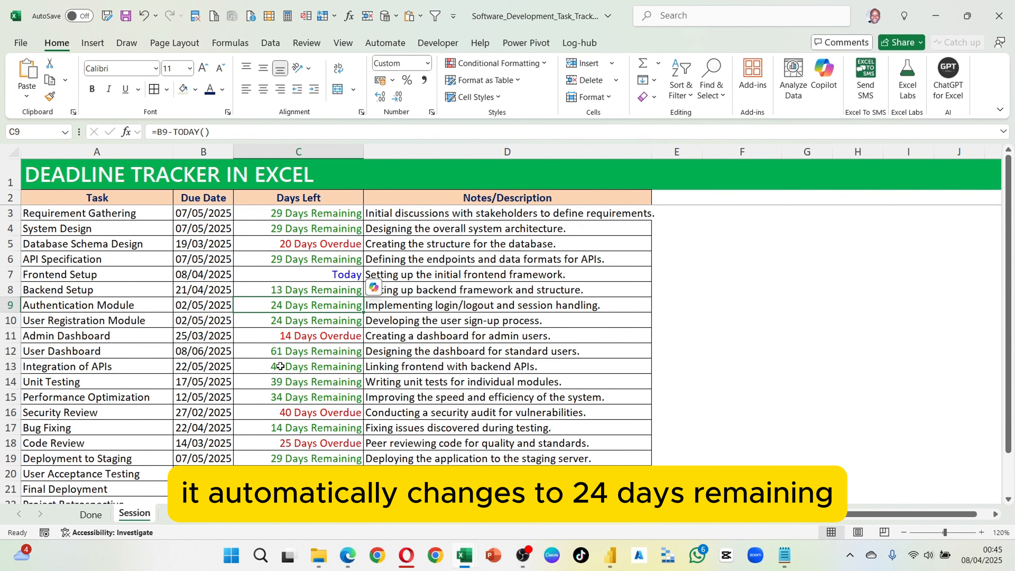
left_click(195, 306)
double_click(196, 306)
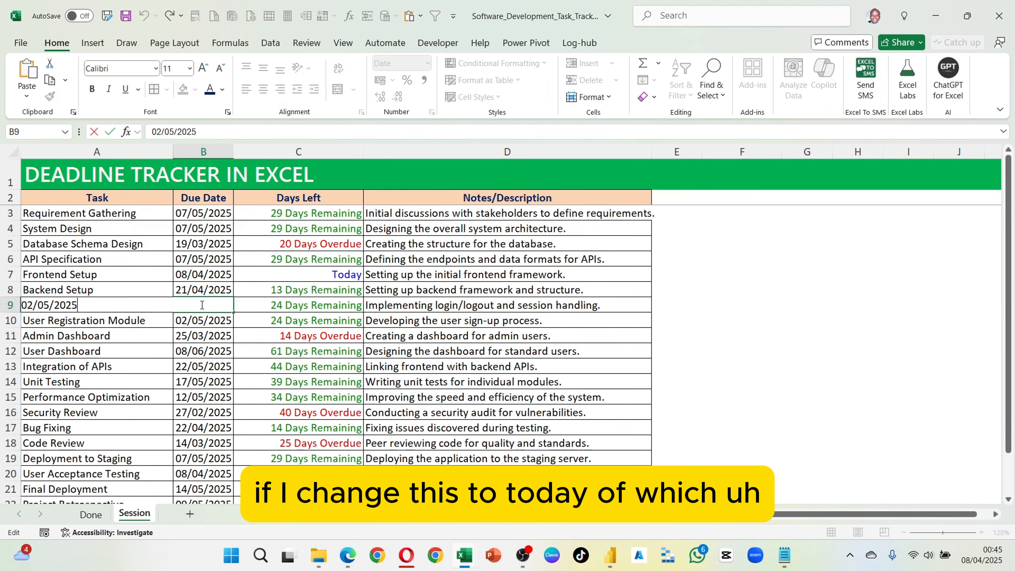
key("Return")
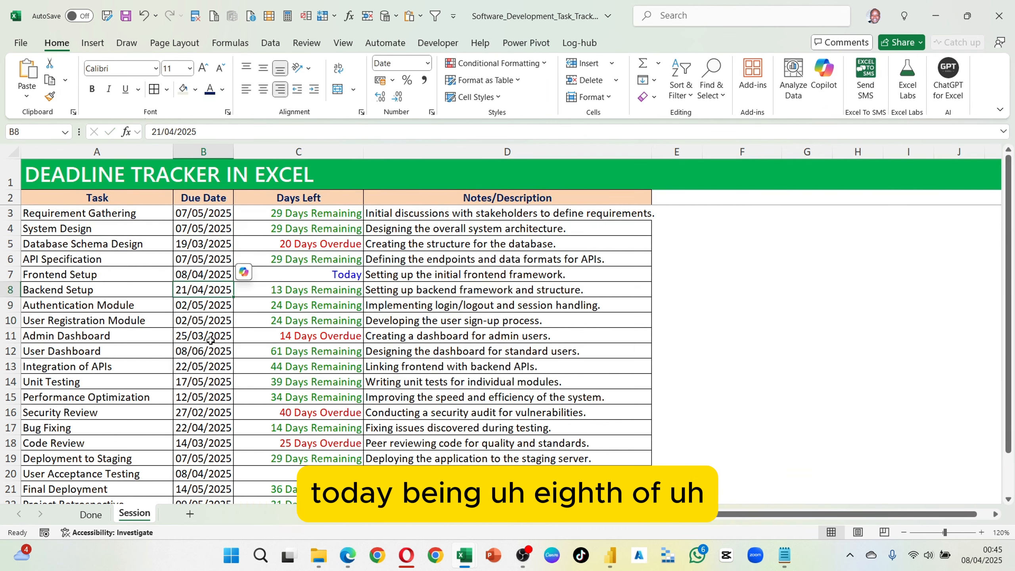
left_click(208, 354)
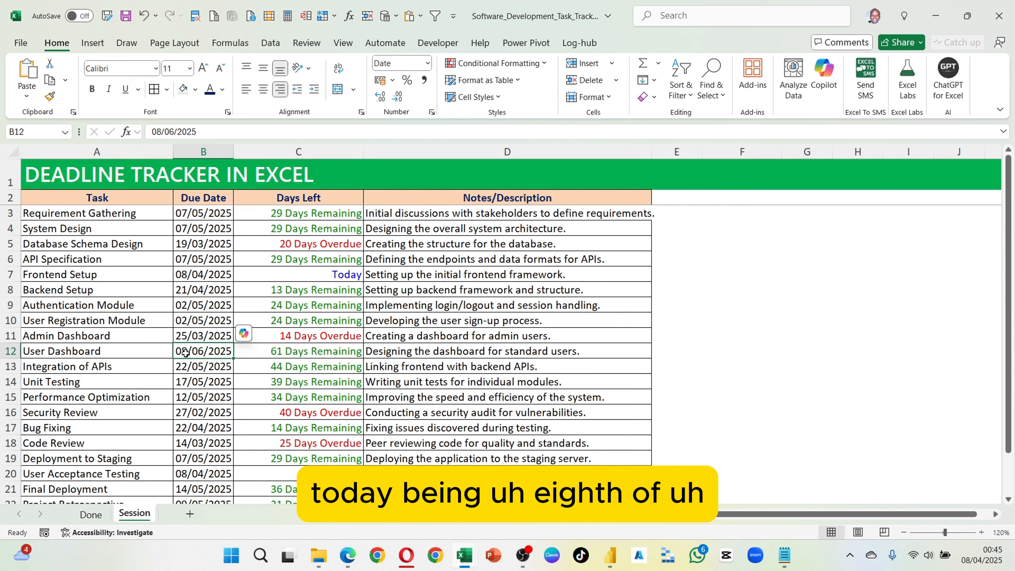
key("ctrl+c")
key("Up")
key("Up")
key("Up")
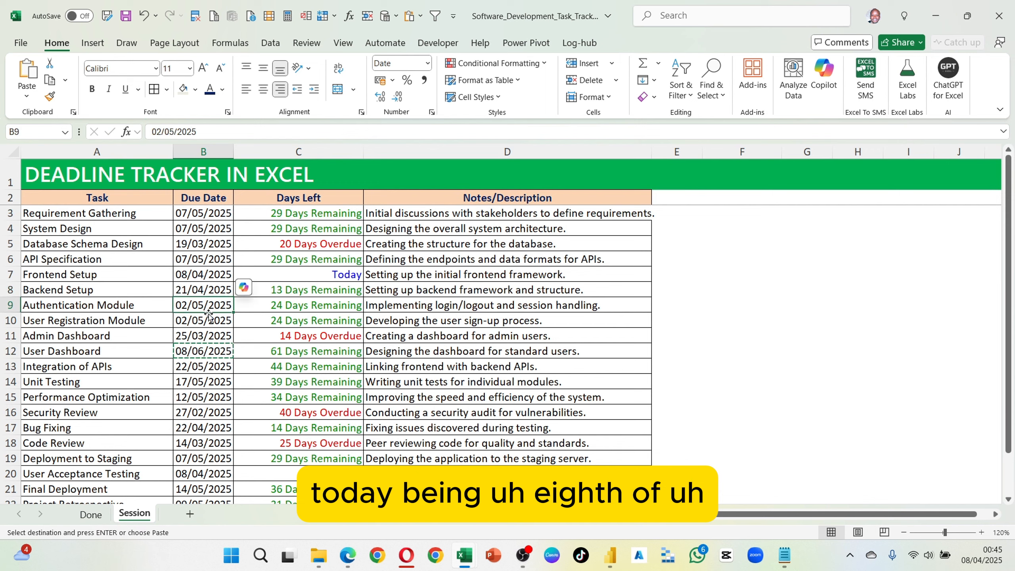
Step: Set the User Dashboard due date in B12 to 08/04/2025 and check its Days Left cell
double_click(196, 352)
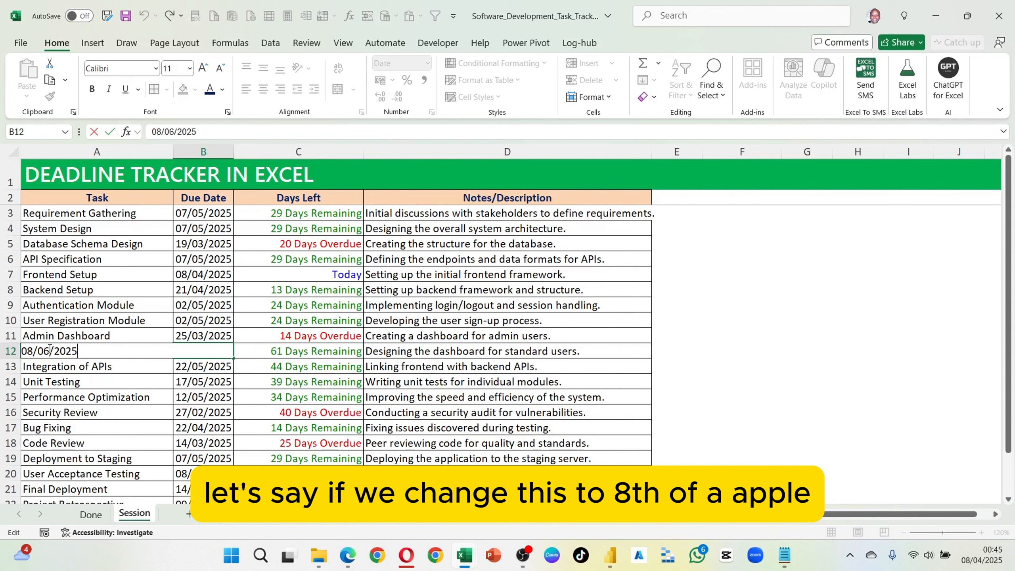
key("Left")
key("Left")
key("Left")
key("Left")
key("Left")
key("BackSpace")
type("4")
key("Return")
left_click(339, 353)
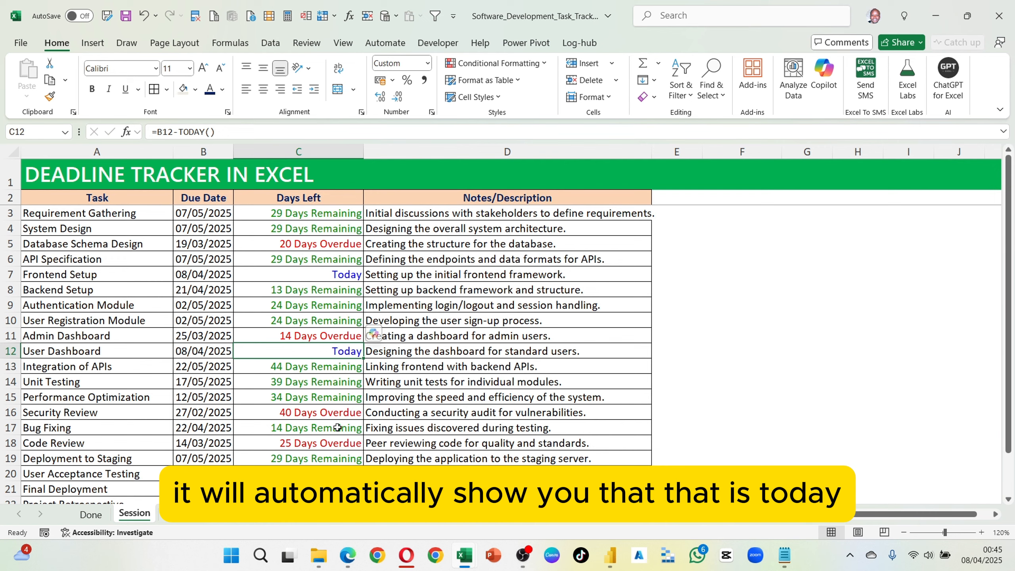
Step: Select the Due Date cells from B3 through B20
left_click_drag(208, 211, 197, 481)
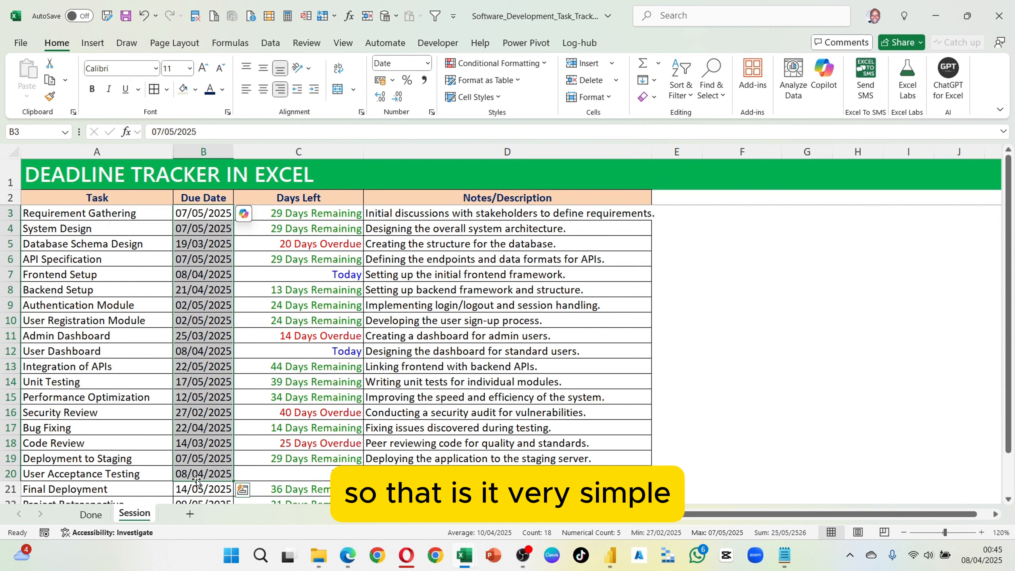